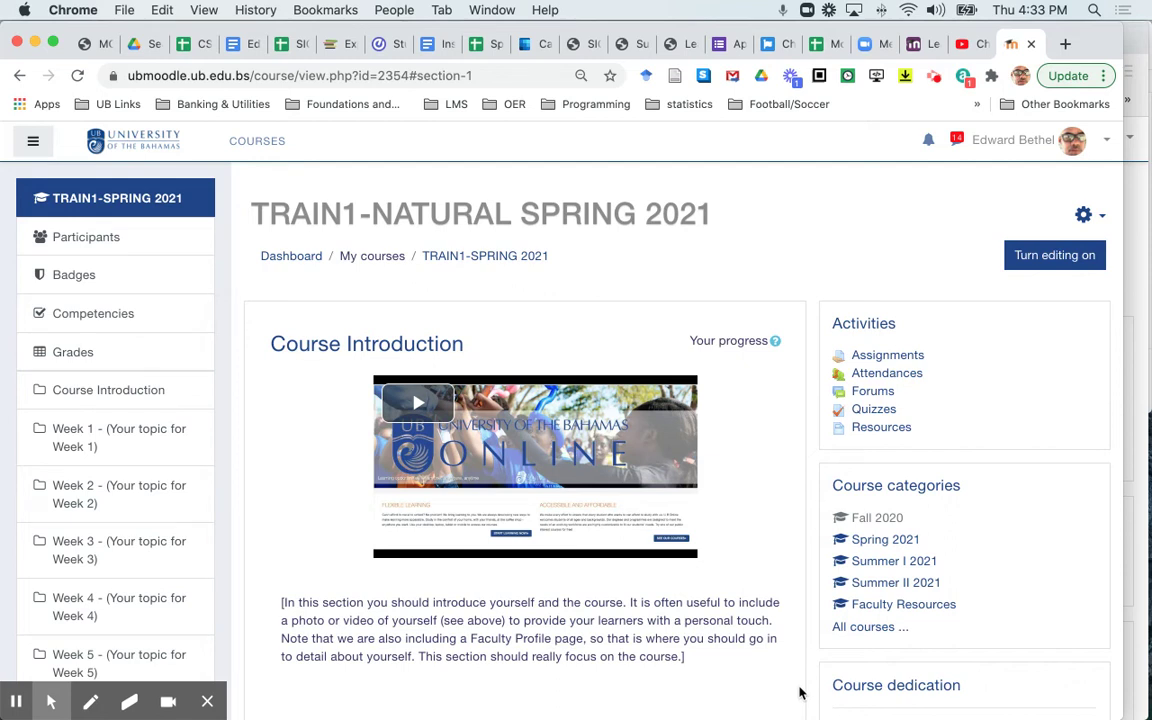
- Open the settings of the Week 1 Assignment for editing
{"action": "scroll", "coordinate": [733, 684], "scroll_direction": "down", "scroll_amount": 8}
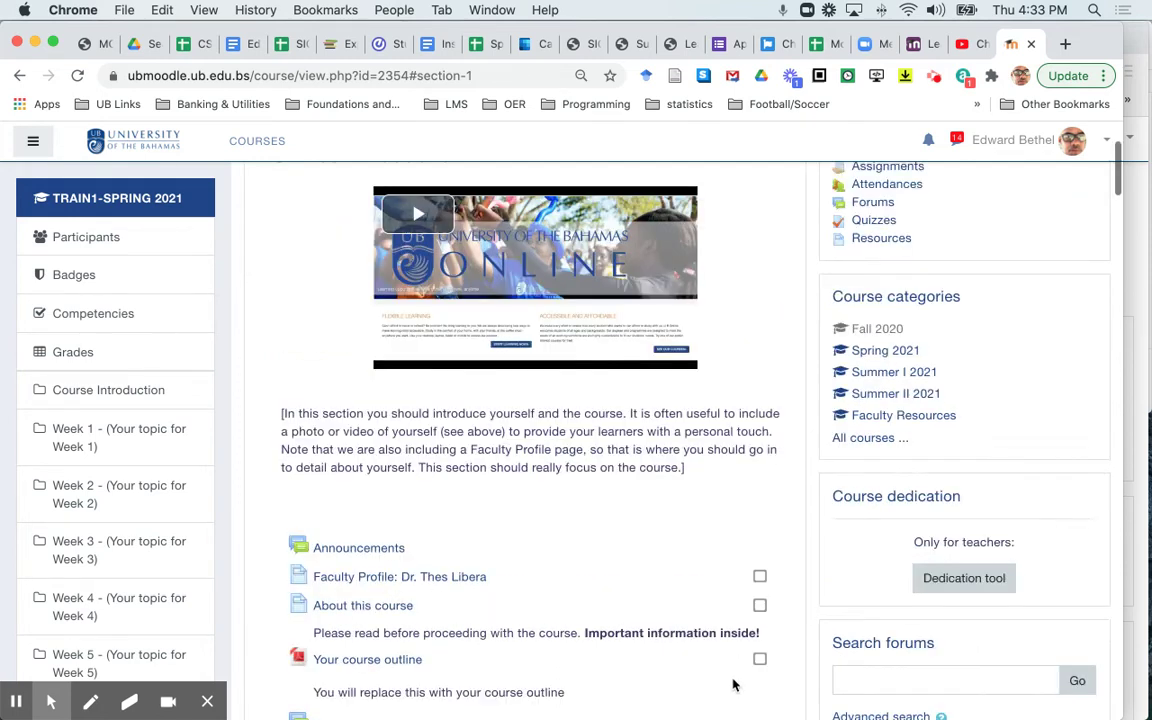
{"action": "scroll", "coordinate": [733, 684], "scroll_direction": "down", "scroll_amount": 10}
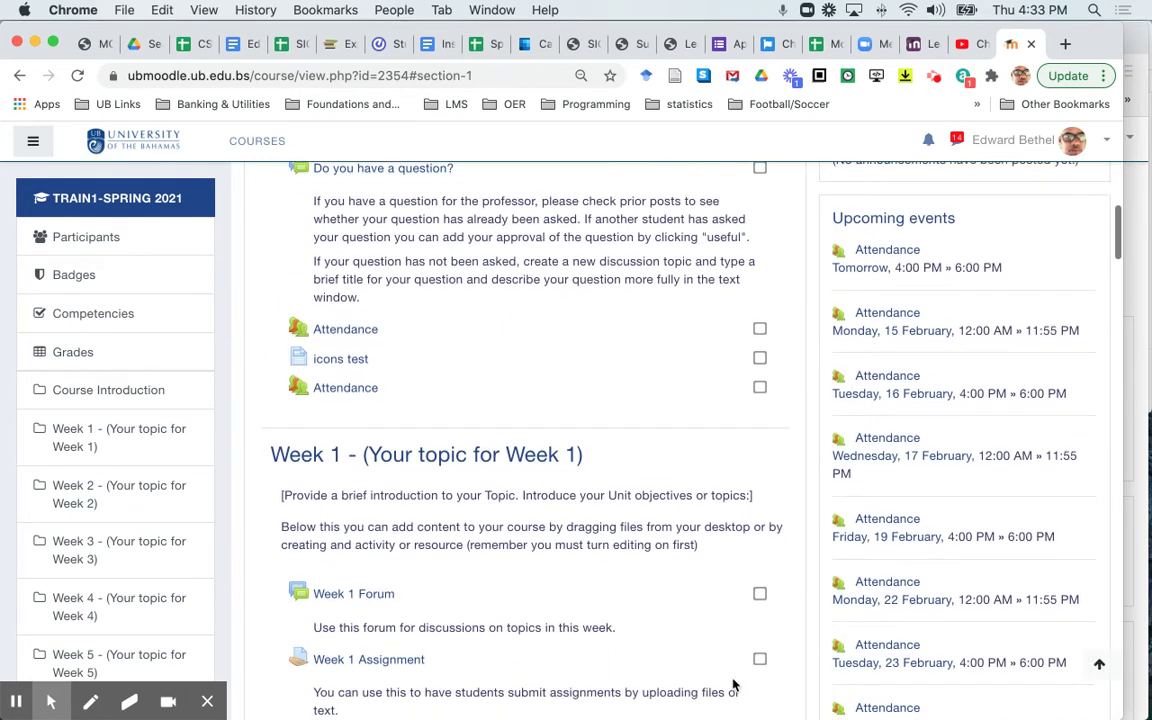
{"action": "scroll", "coordinate": [733, 684], "scroll_direction": "down", "scroll_amount": 3}
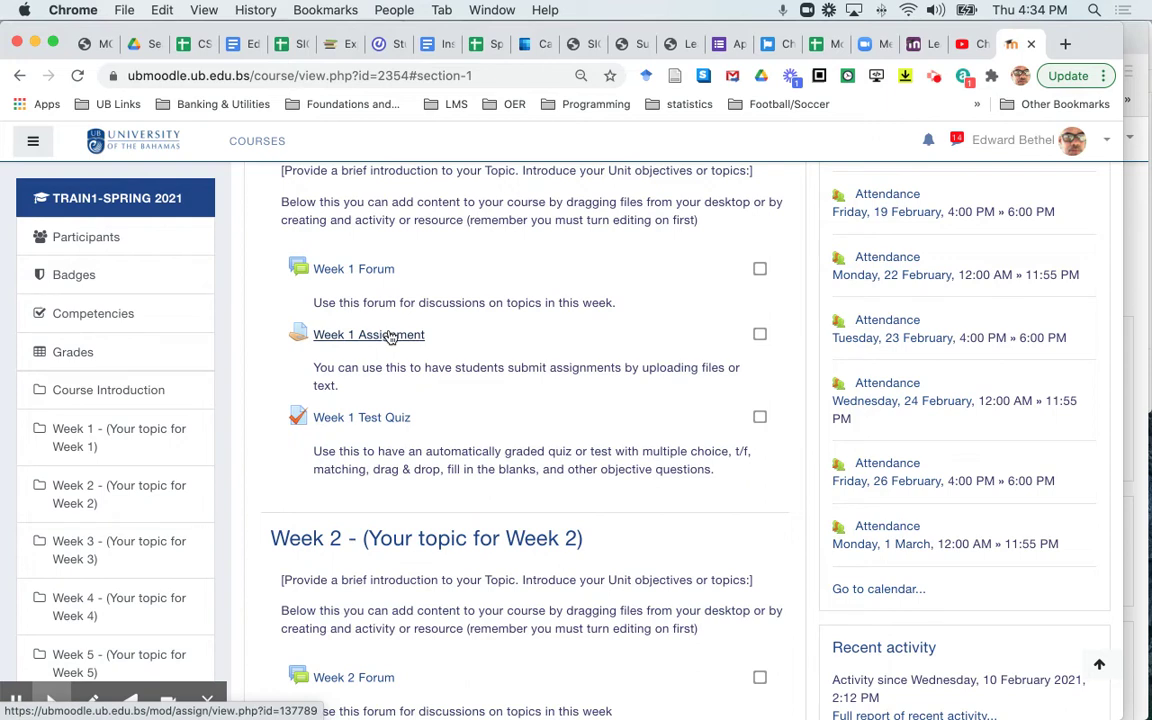
{"action": "left_click", "coordinate": [390, 336]}
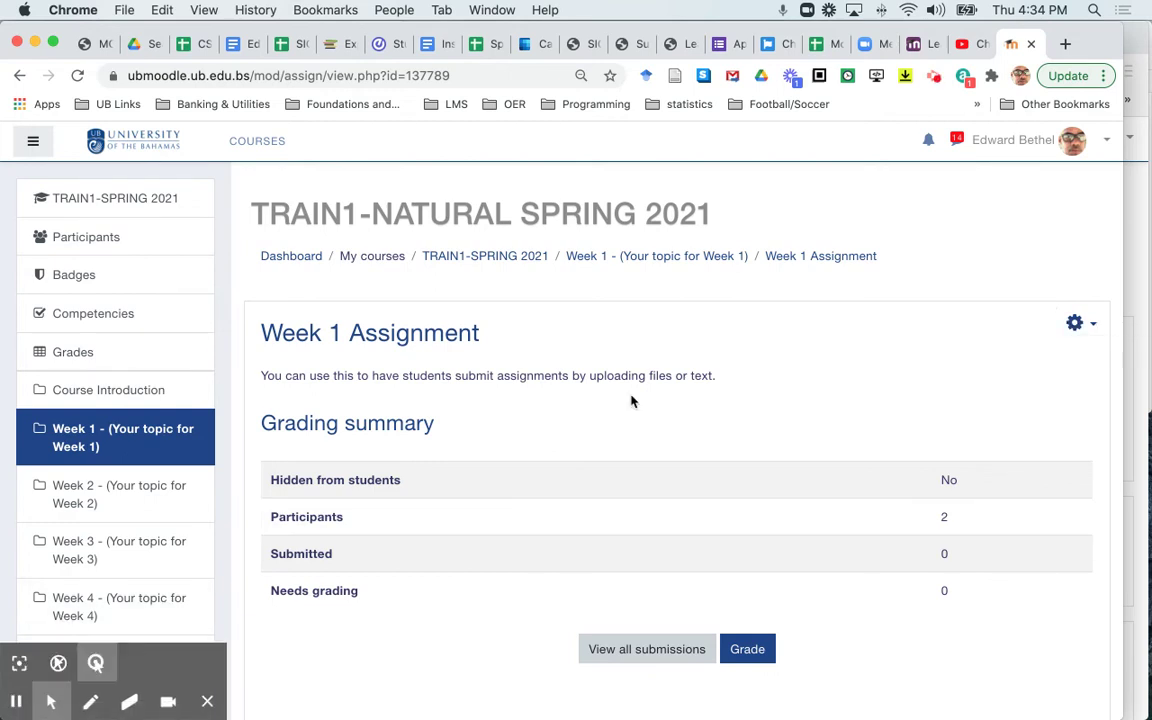
{"action": "left_click", "coordinate": [1078, 325]}
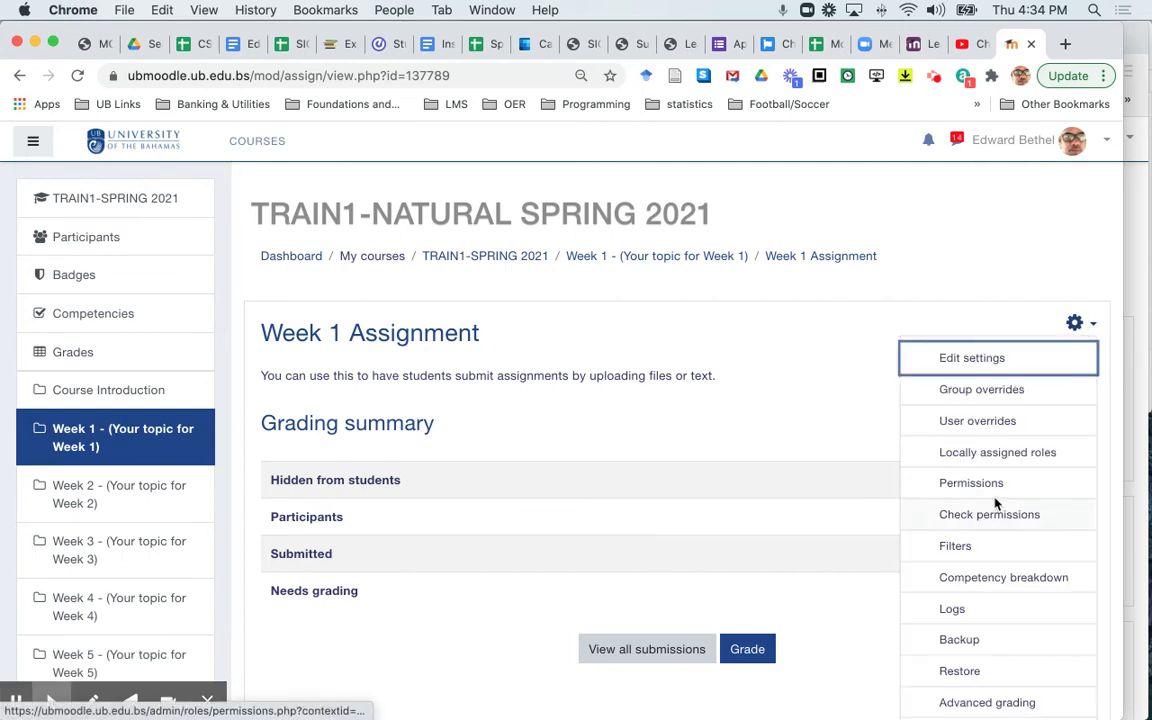
{"action": "scroll", "coordinate": [995, 504], "scroll_direction": "down", "scroll_amount": 3}
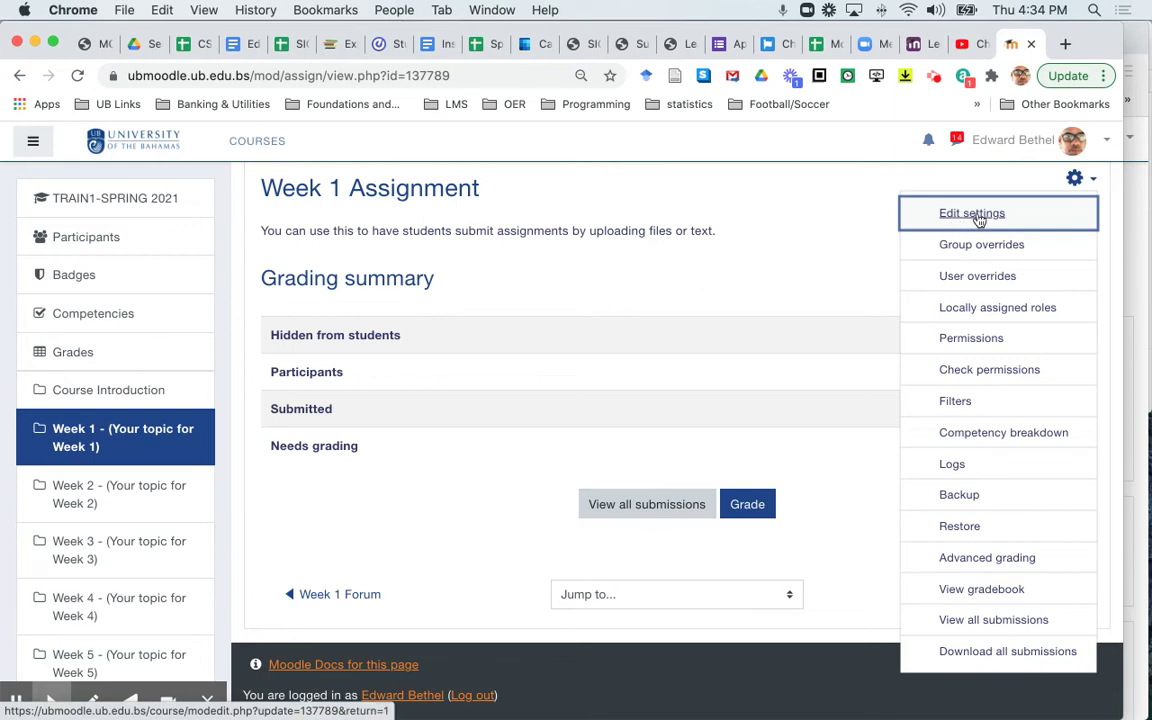
{"action": "left_click", "coordinate": [978, 220]}
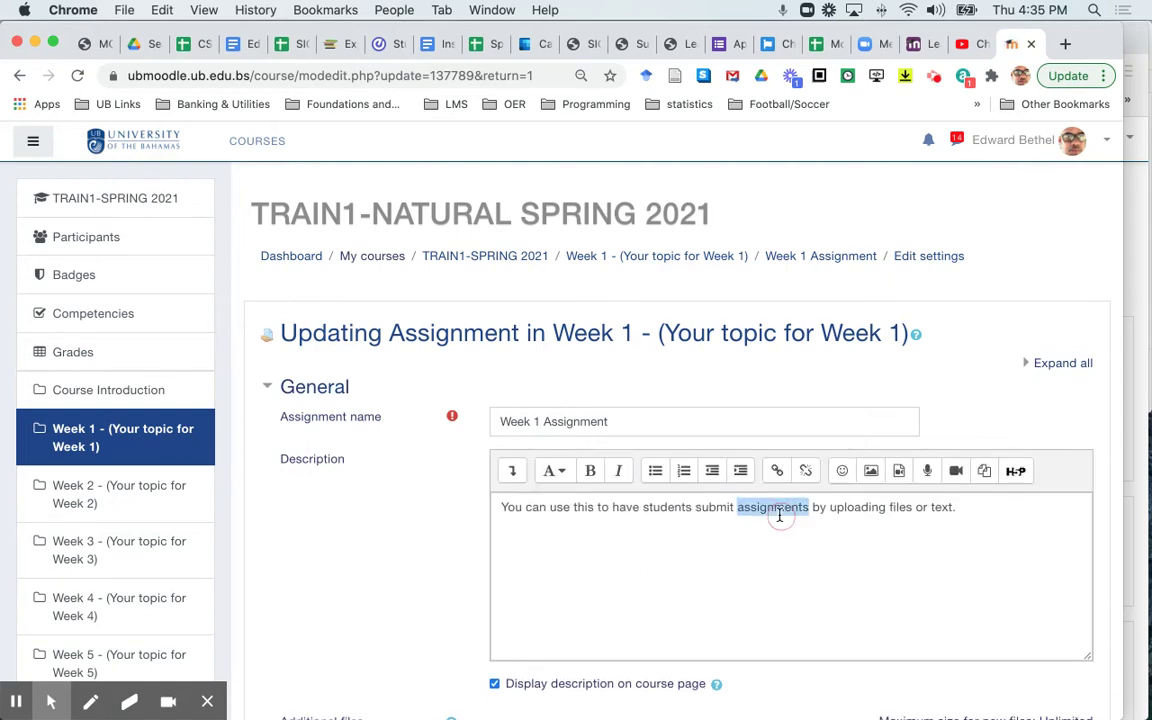
- Rename the assignment as "Week 1 Assignment - Assessment online"
{"action": "triple_click", "coordinate": [779, 507]}
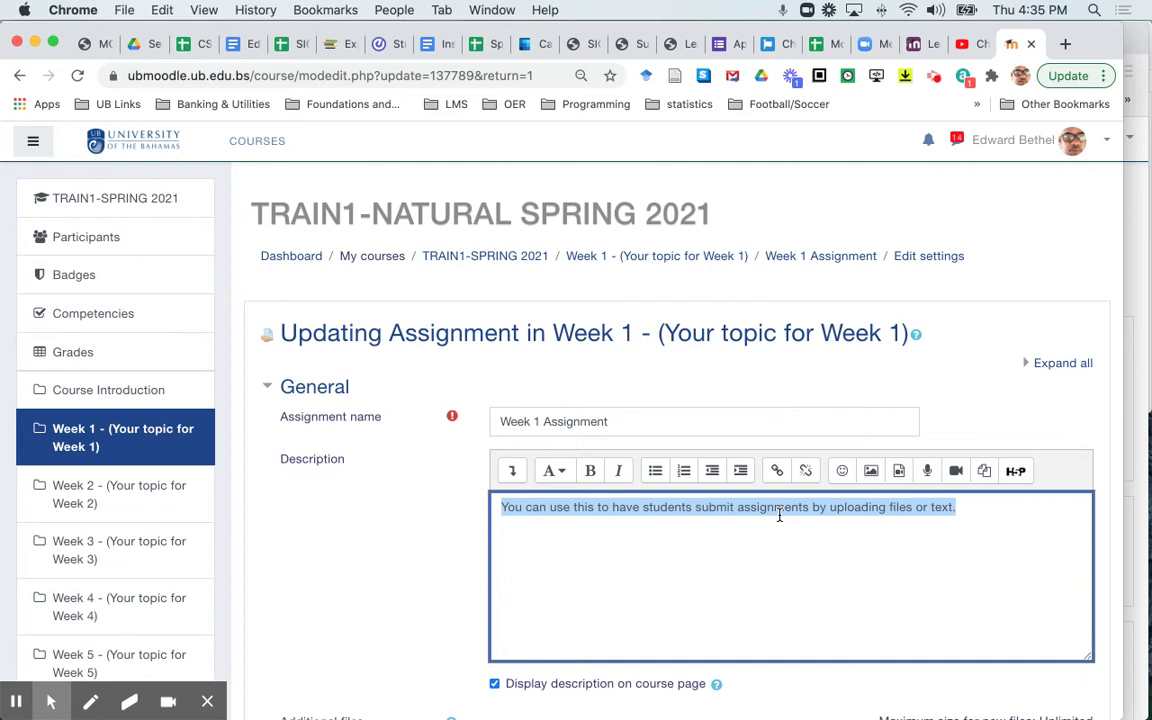
{"action": "left_click", "coordinate": [670, 419]}
{"action": "type", "text": "- "}
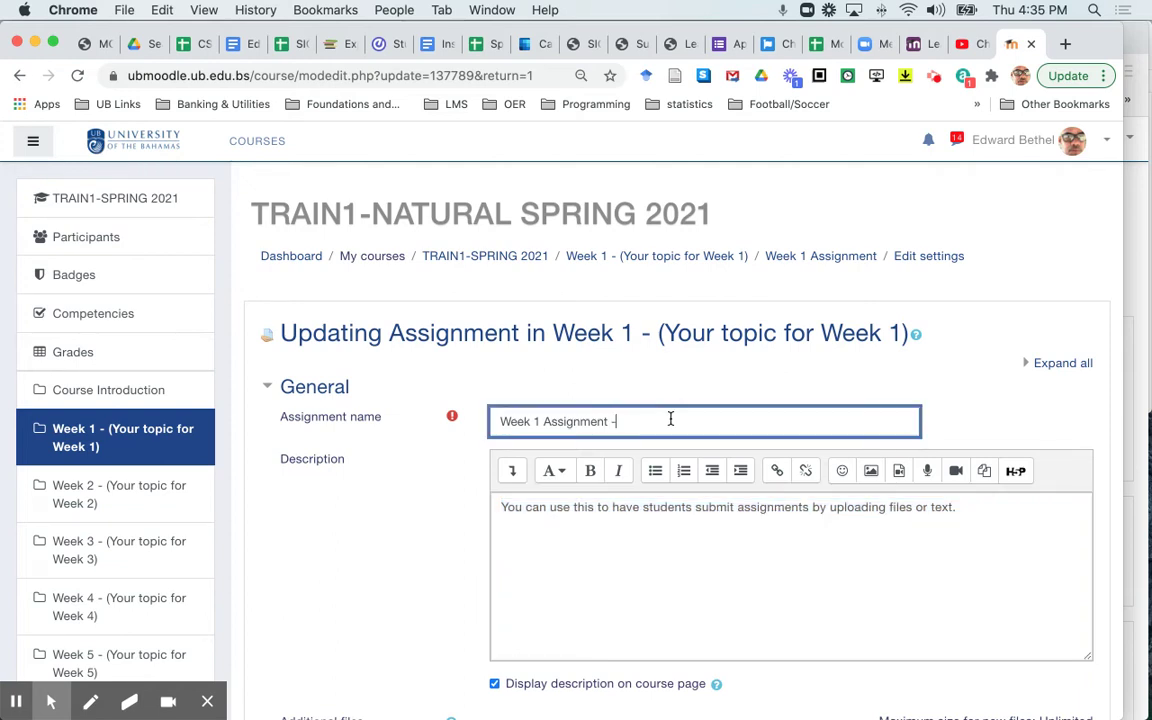
{"action": "type", "text": "Assessment online"}
- Replace the assignment description with "Write one paragraph describing at least 3 modes of online assessment."
{"action": "triple_click", "coordinate": [633, 507]}
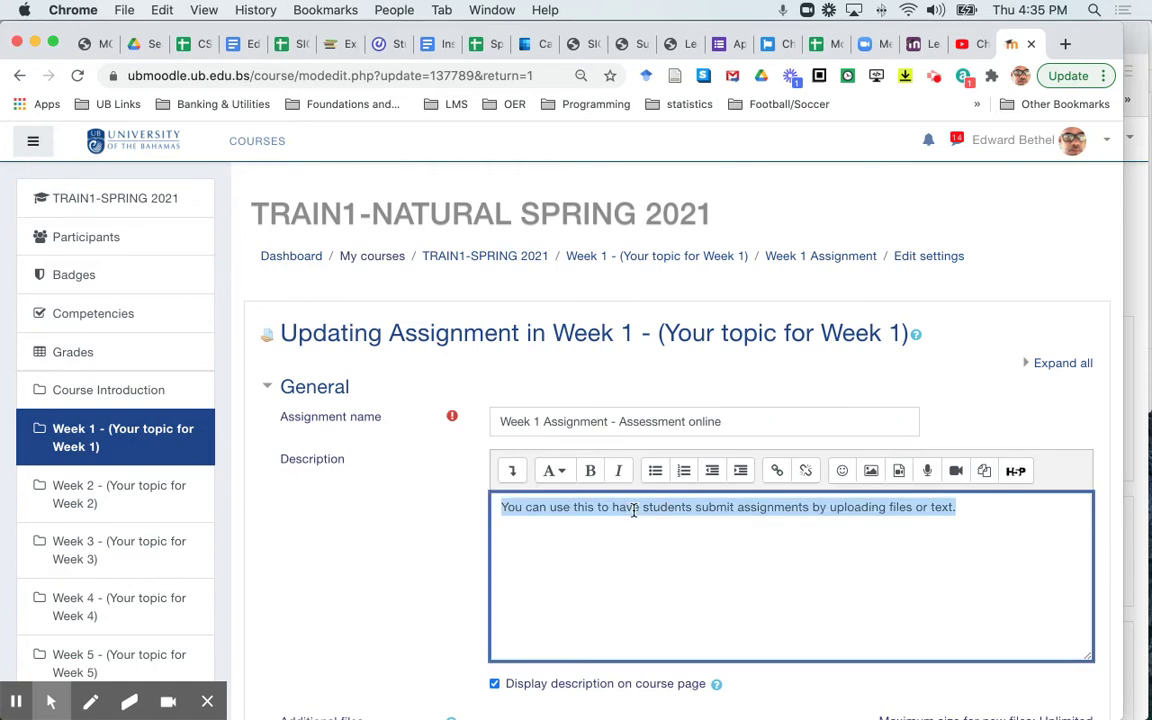
{"action": "type", "text": "Wri"}
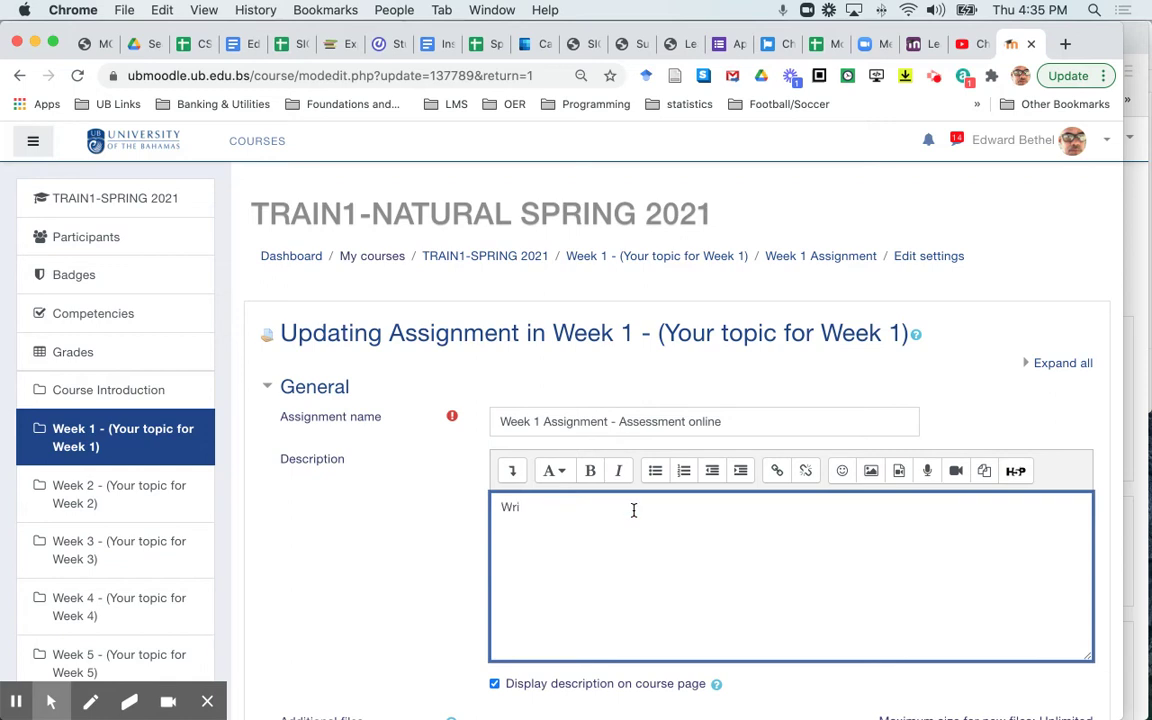
{"action": "type", "text": "te one paragraph describing at leas"}
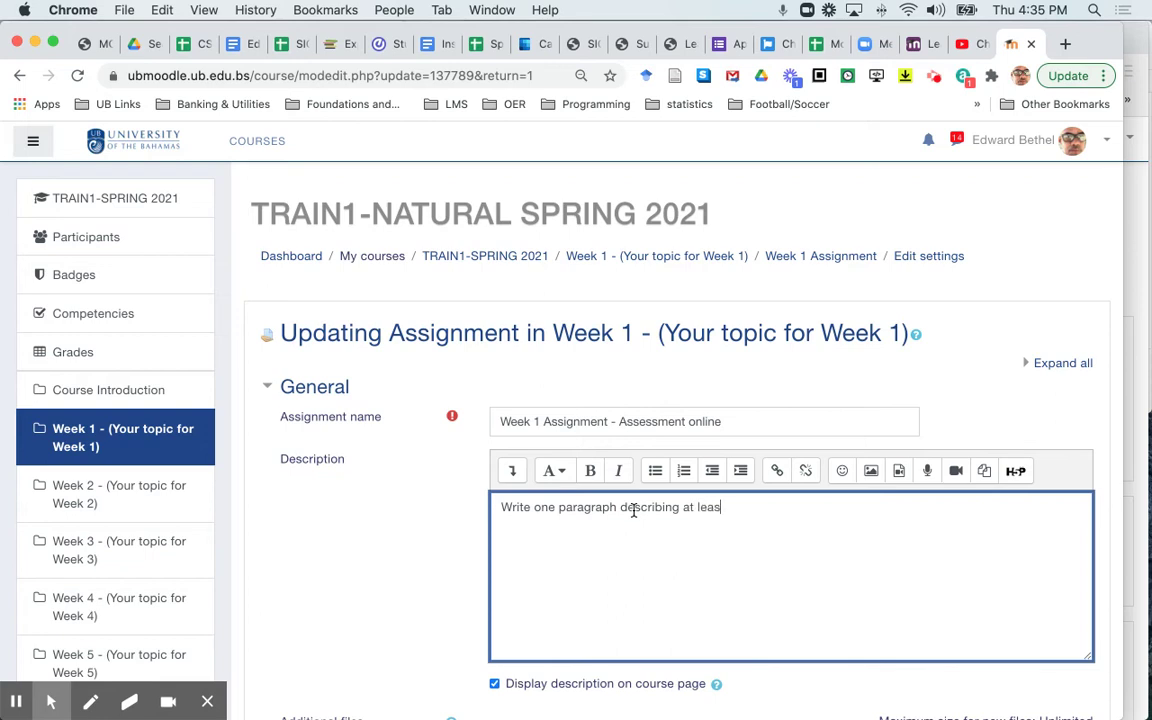
{"action": "type", "text": "t 3 modes of online asses"}
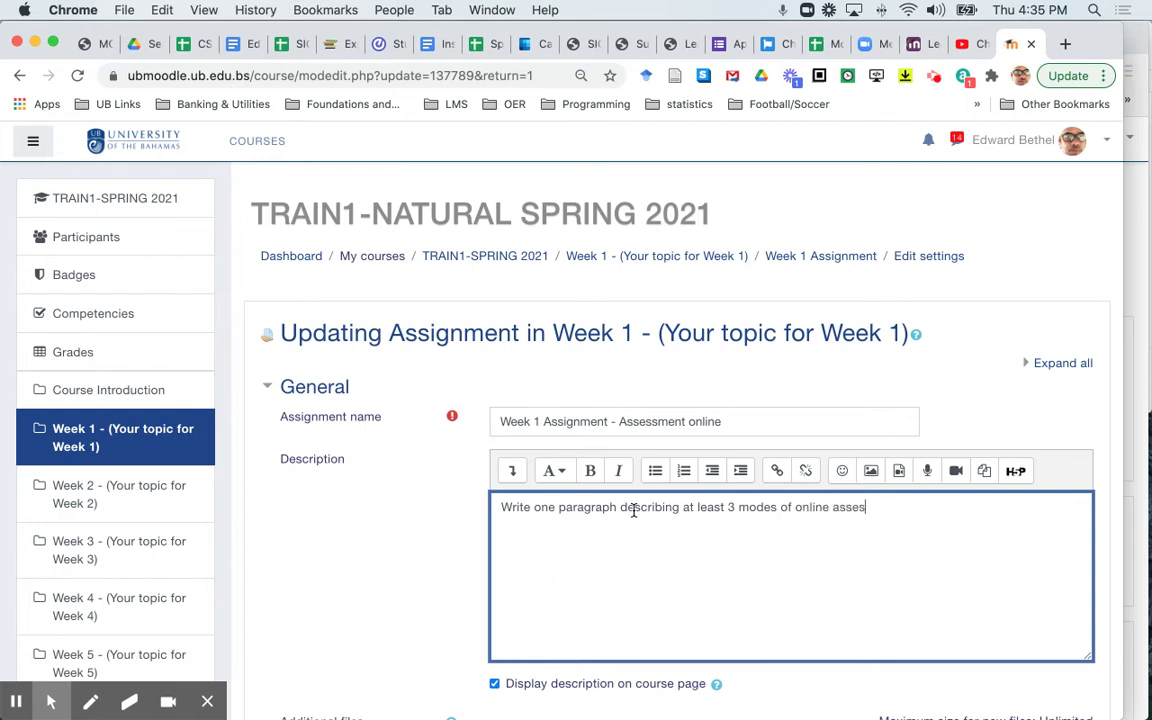
{"action": "type", "text": "smenbt"}
{"action": "key", "text": "BackSpace"}
{"action": "key", "text": "BackSpace"}
{"action": "type", "text": "t."}
- Set the assignment's maximum grade to 10 points
{"action": "scroll", "coordinate": [633, 512], "scroll_direction": "down", "scroll_amount": 4}
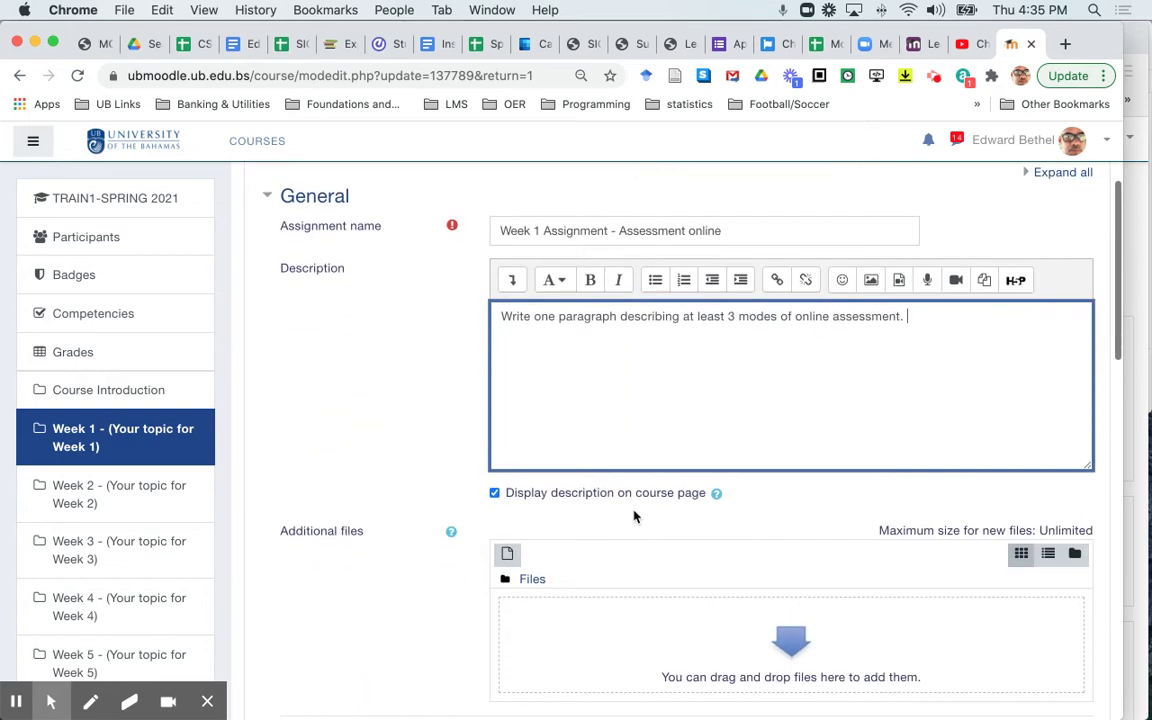
{"action": "scroll", "coordinate": [633, 516], "scroll_direction": "down", "scroll_amount": 5}
{"action": "scroll", "coordinate": [633, 516], "scroll_direction": "down", "scroll_amount": 2}
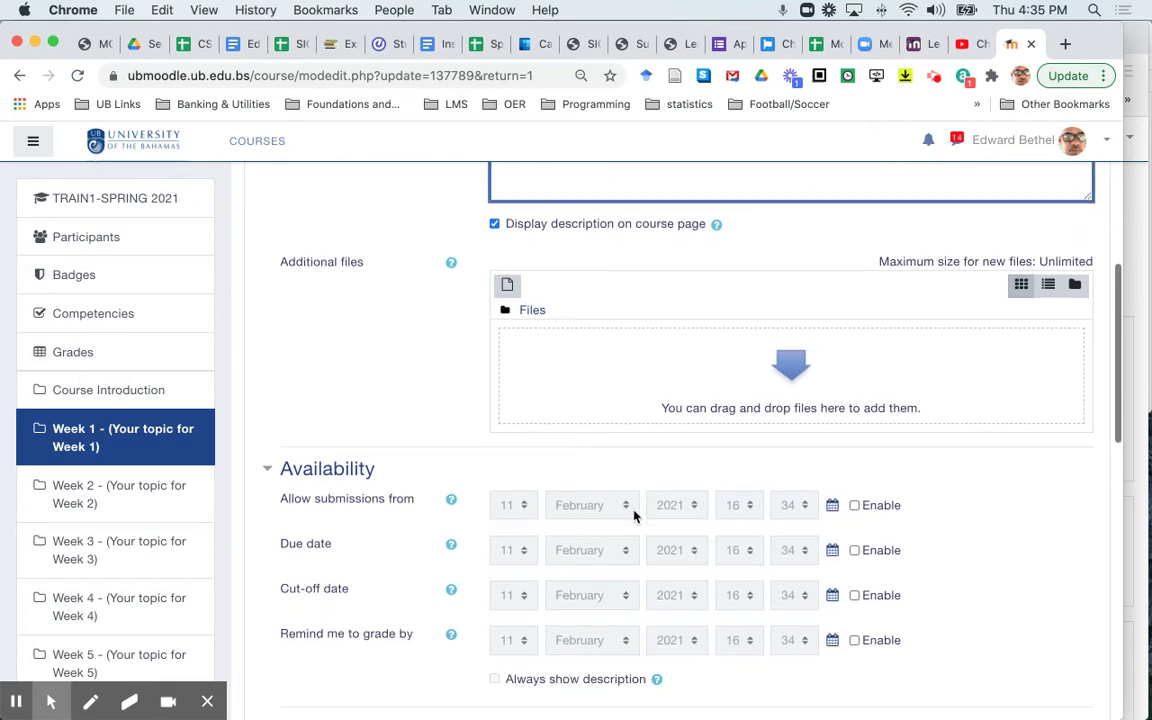
{"action": "scroll", "coordinate": [633, 516], "scroll_direction": "down", "scroll_amount": 2}
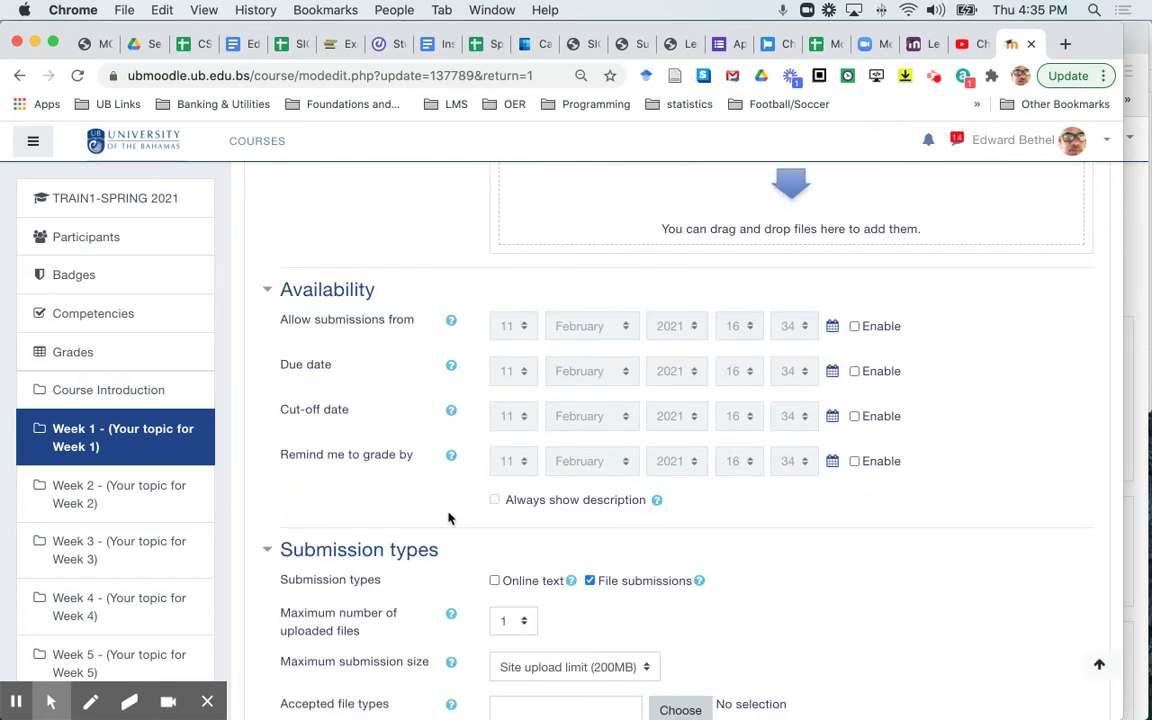
{"action": "scroll", "coordinate": [823, 543], "scroll_direction": "down", "scroll_amount": 5}
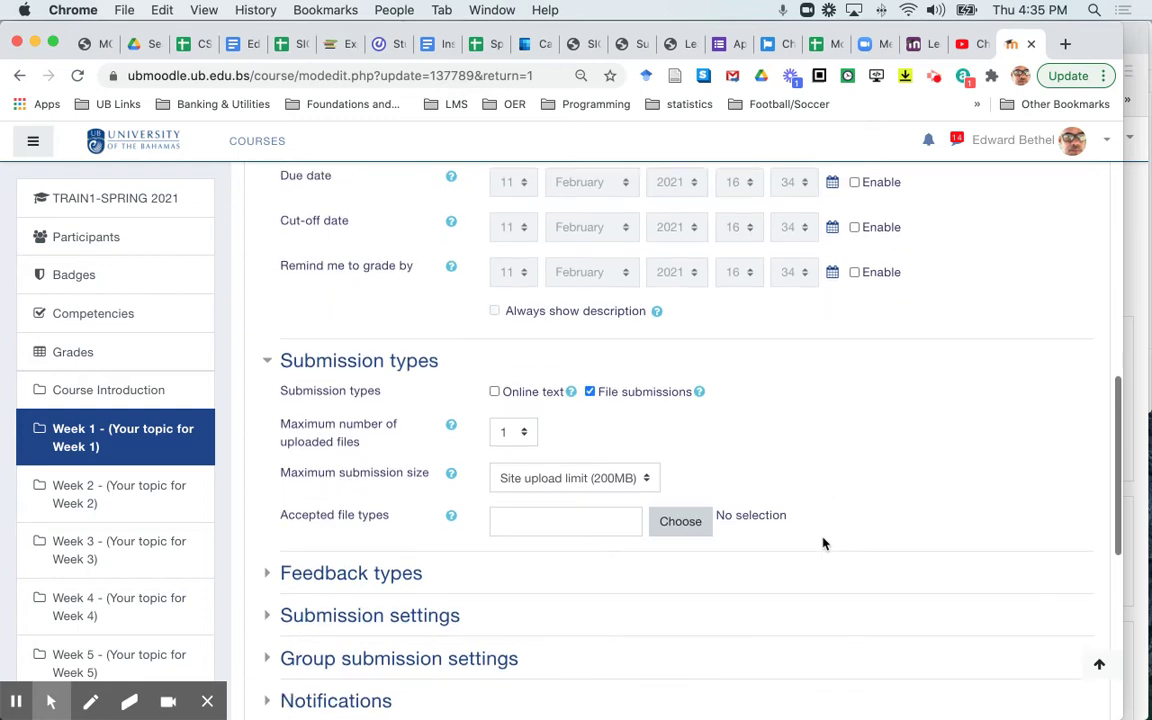
{"action": "scroll", "coordinate": [823, 543], "scroll_direction": "down", "scroll_amount": 3}
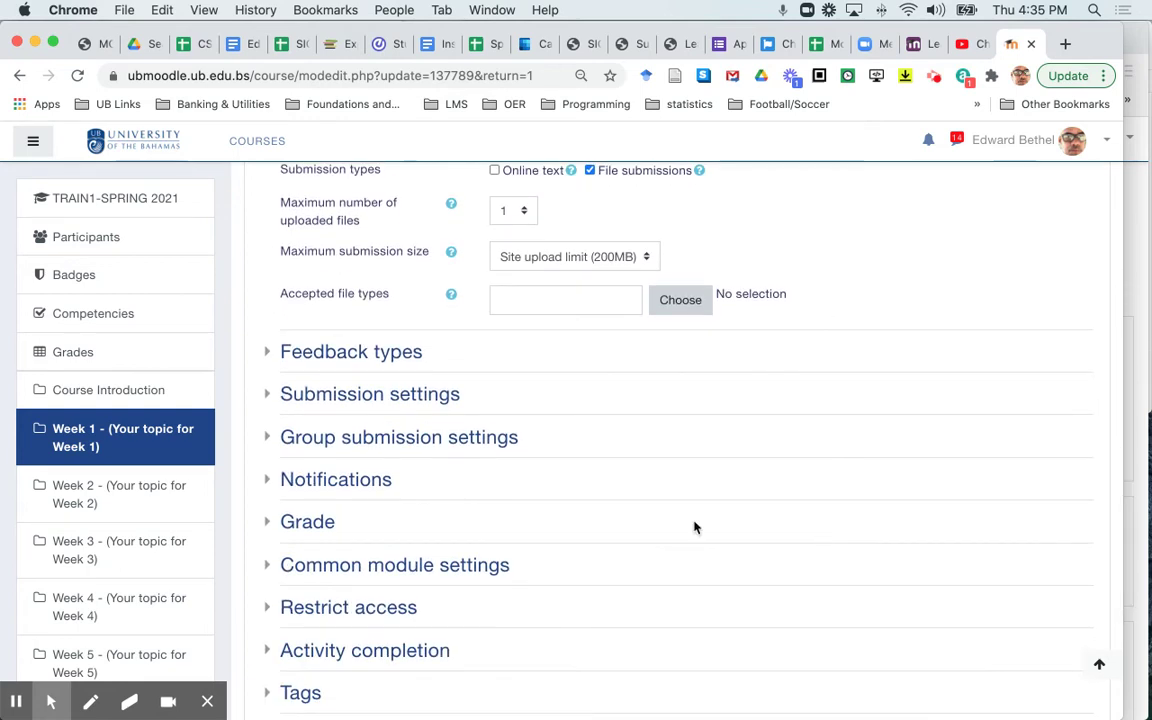
{"action": "left_click", "coordinate": [270, 524]}
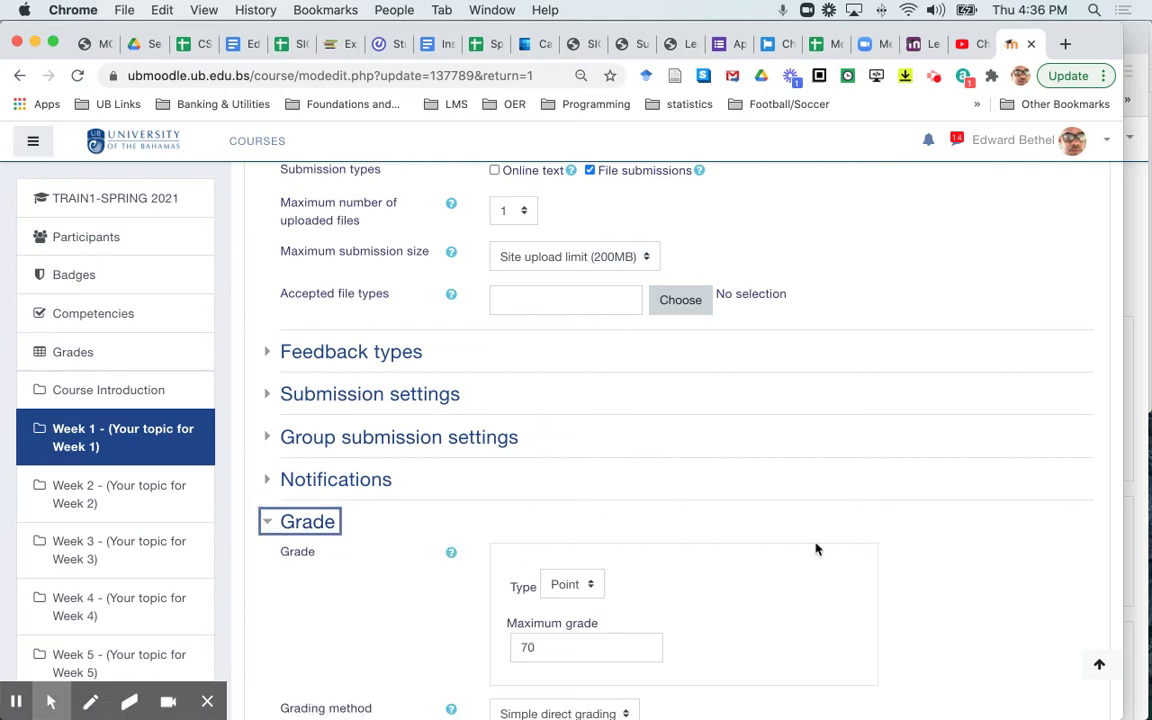
{"action": "scroll", "coordinate": [817, 548], "scroll_direction": "down", "scroll_amount": 4}
{"action": "scroll", "coordinate": [816, 548], "scroll_direction": "down", "scroll_amount": 2}
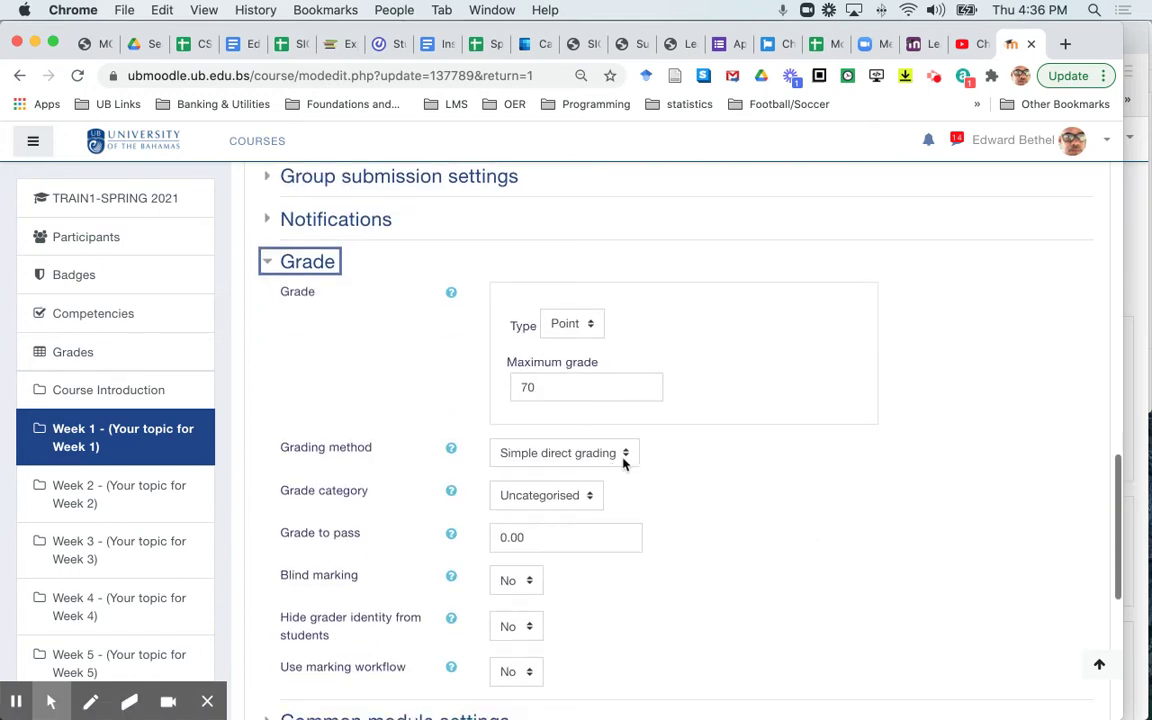
{"action": "double_click", "coordinate": [535, 386]}
{"action": "type", "text": "10"}
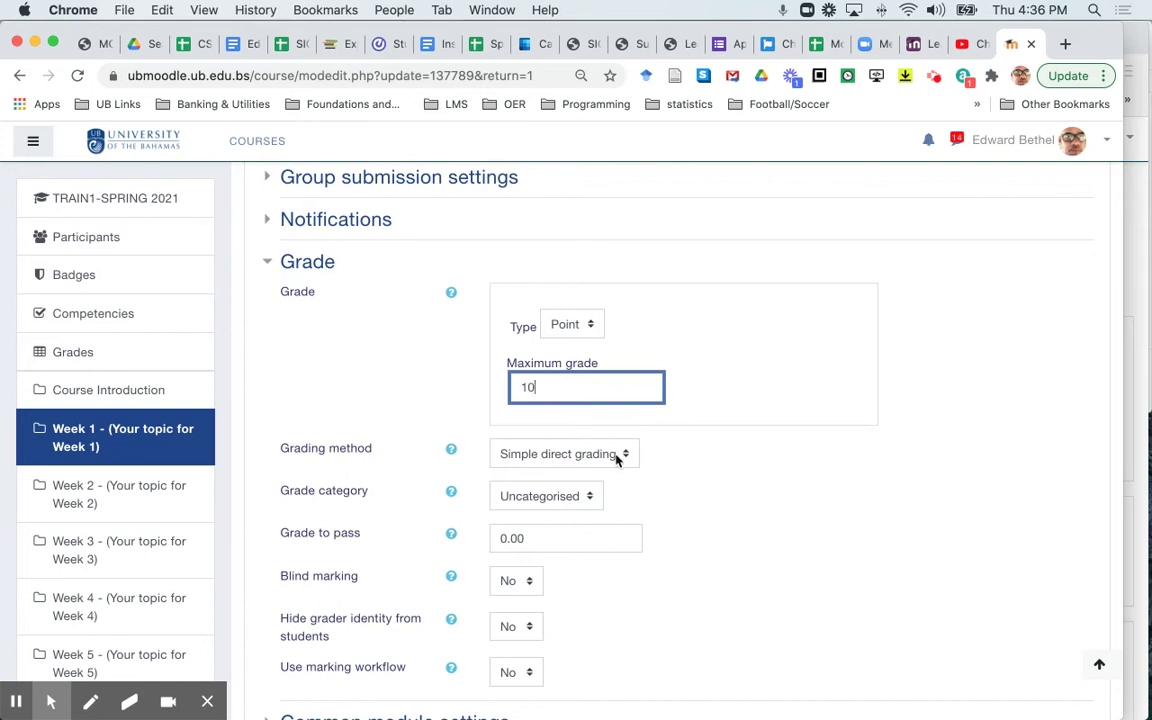
- Set the grading method to Marking guide, then save and display the assignment
{"action": "left_click", "coordinate": [543, 455]}
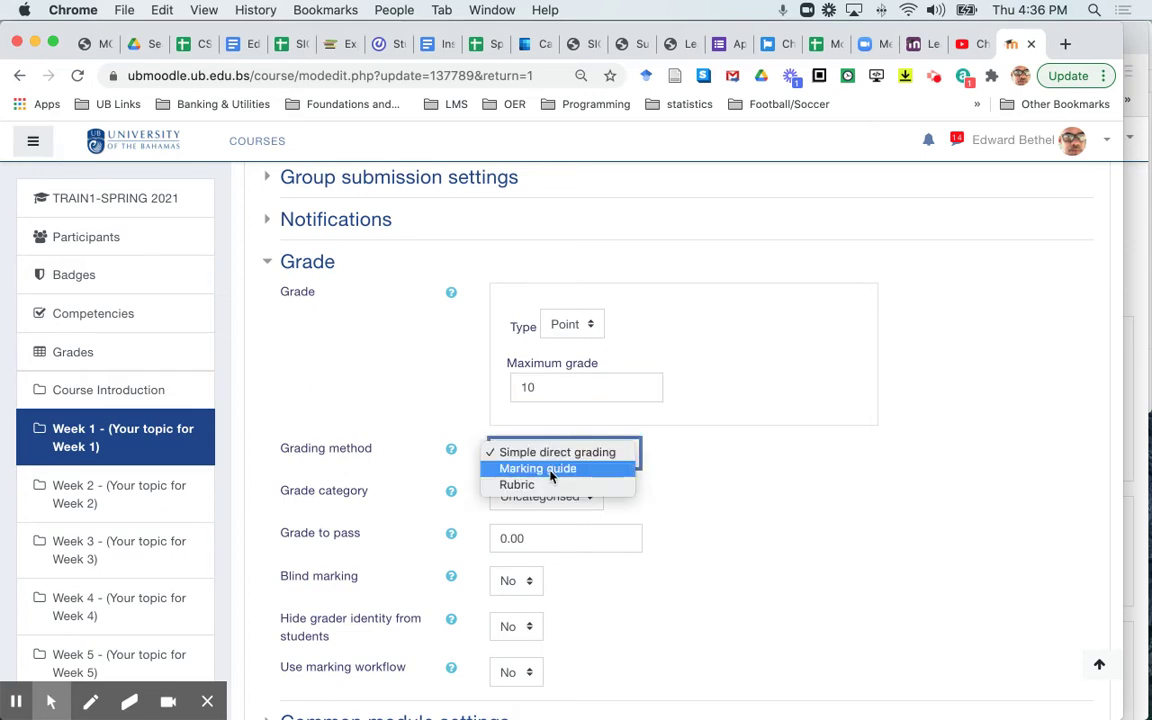
{"action": "left_click", "coordinate": [560, 466]}
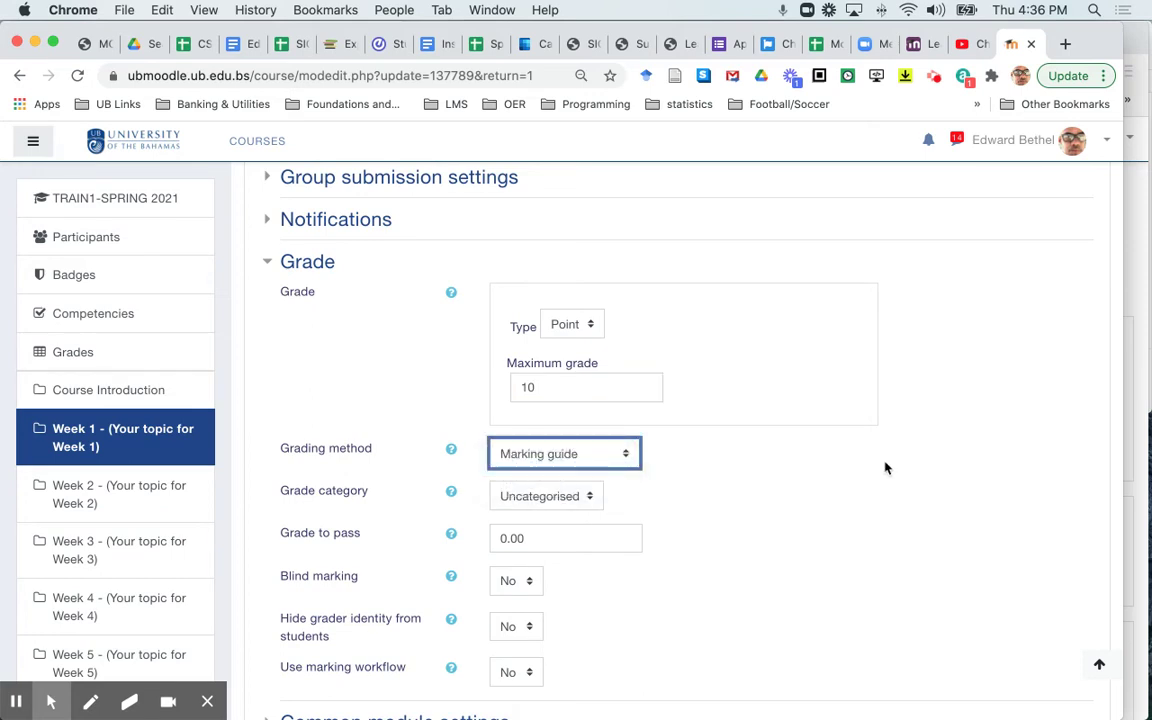
{"action": "scroll", "coordinate": [885, 468], "scroll_direction": "down", "scroll_amount": 5}
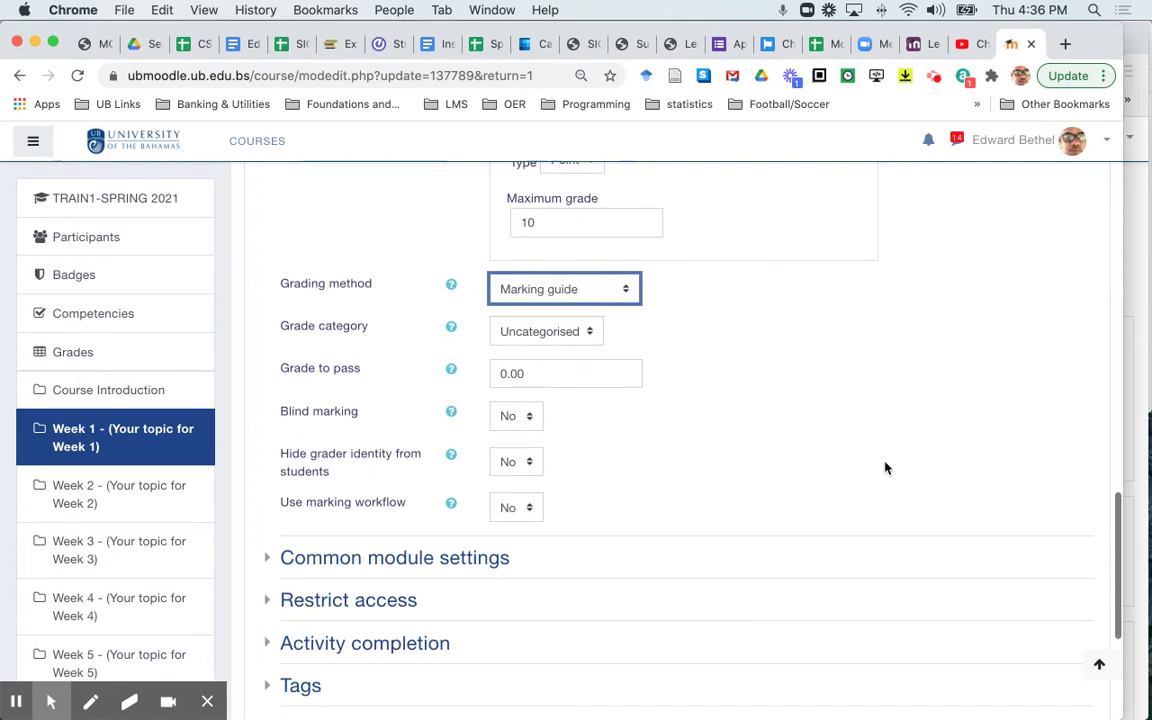
{"action": "scroll", "coordinate": [885, 468], "scroll_direction": "down", "scroll_amount": 5}
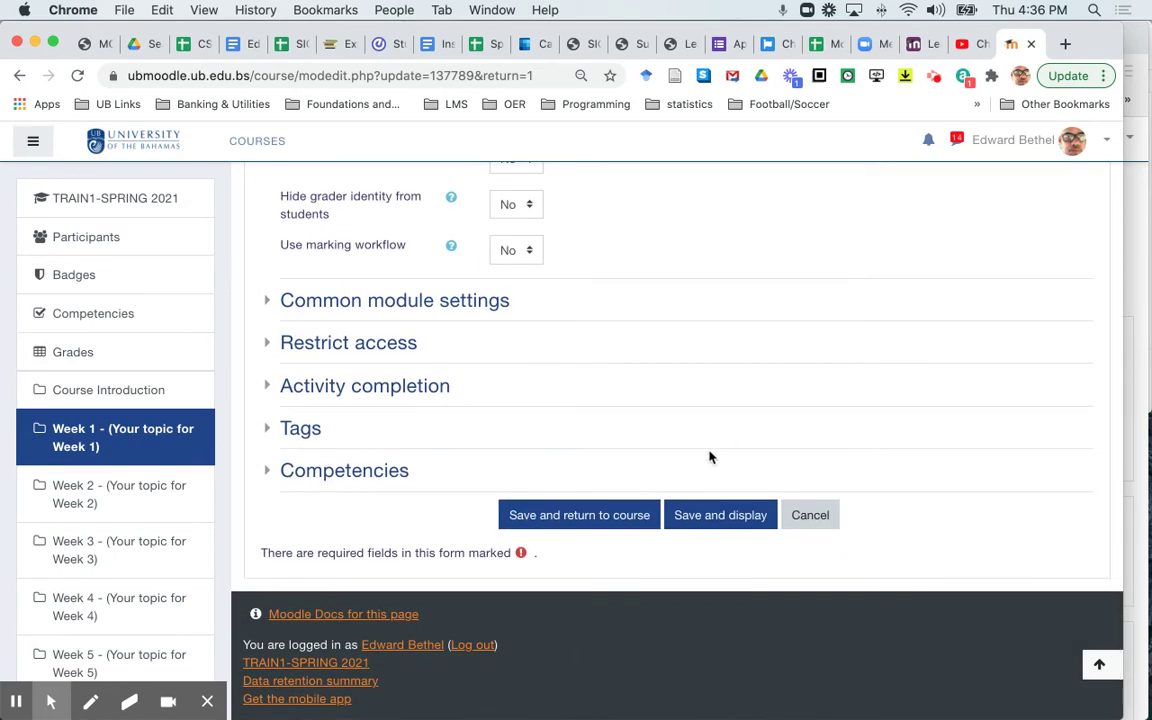
{"action": "left_click", "coordinate": [721, 517]}
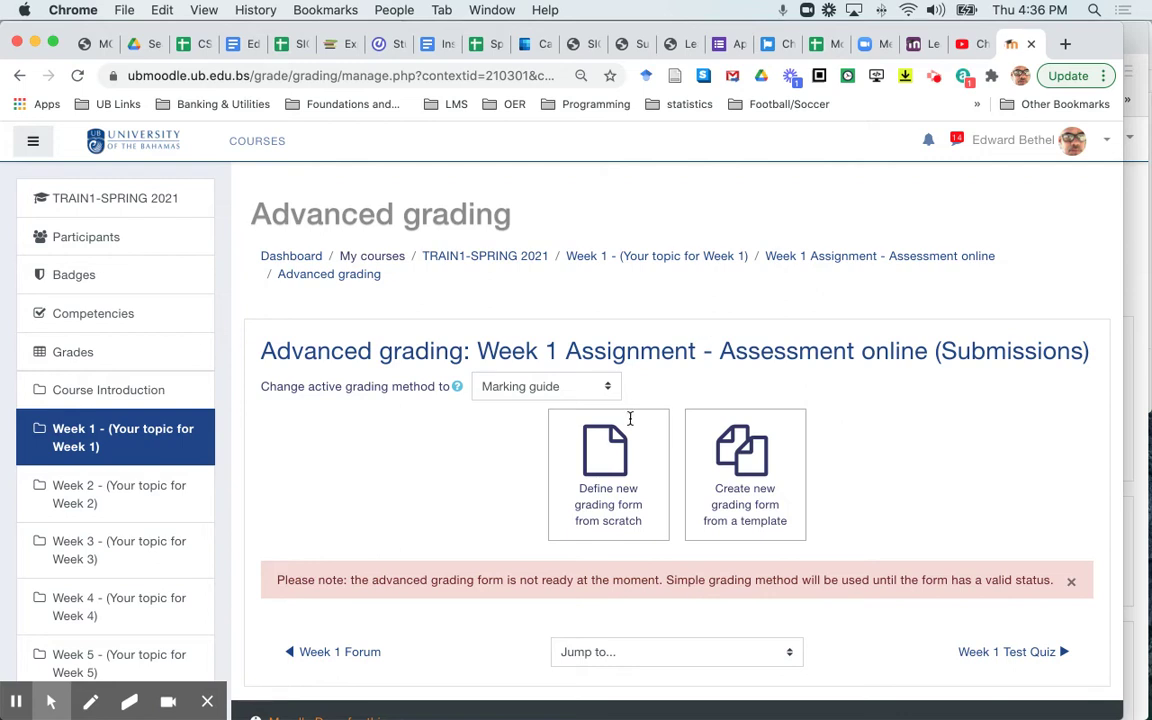
- Define a new grading form from scratch and name it "Assessment online marking guide"
{"action": "left_click", "coordinate": [619, 447]}
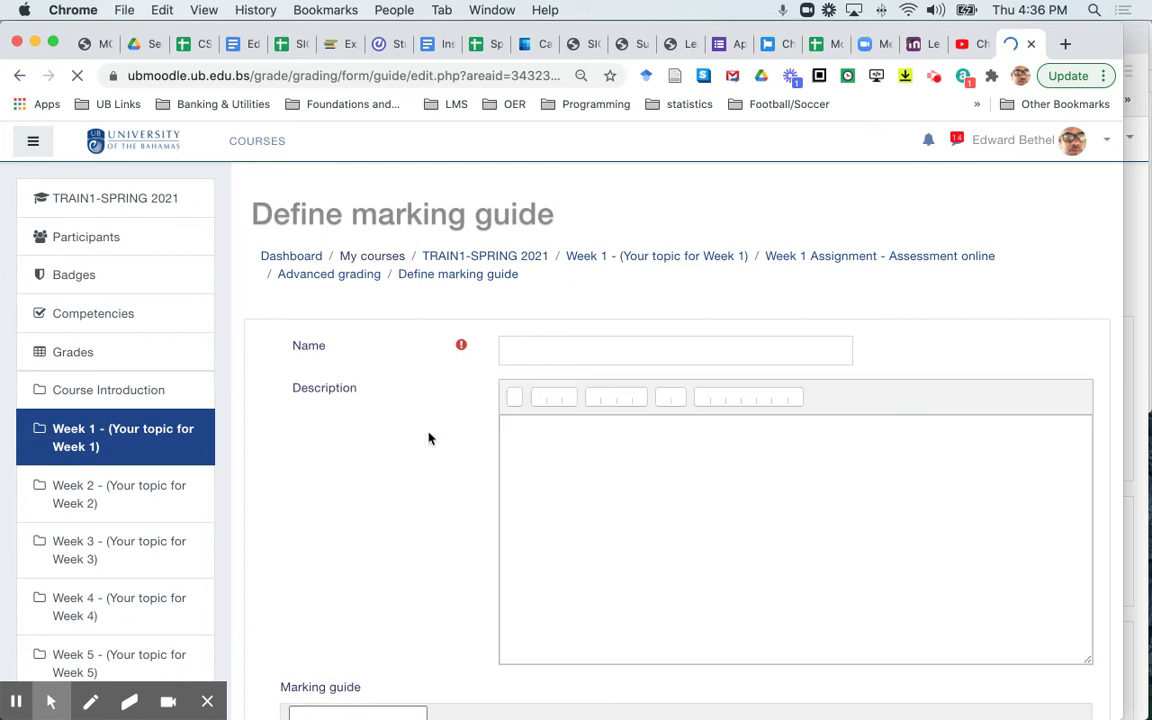
{"action": "left_click", "coordinate": [552, 349]}
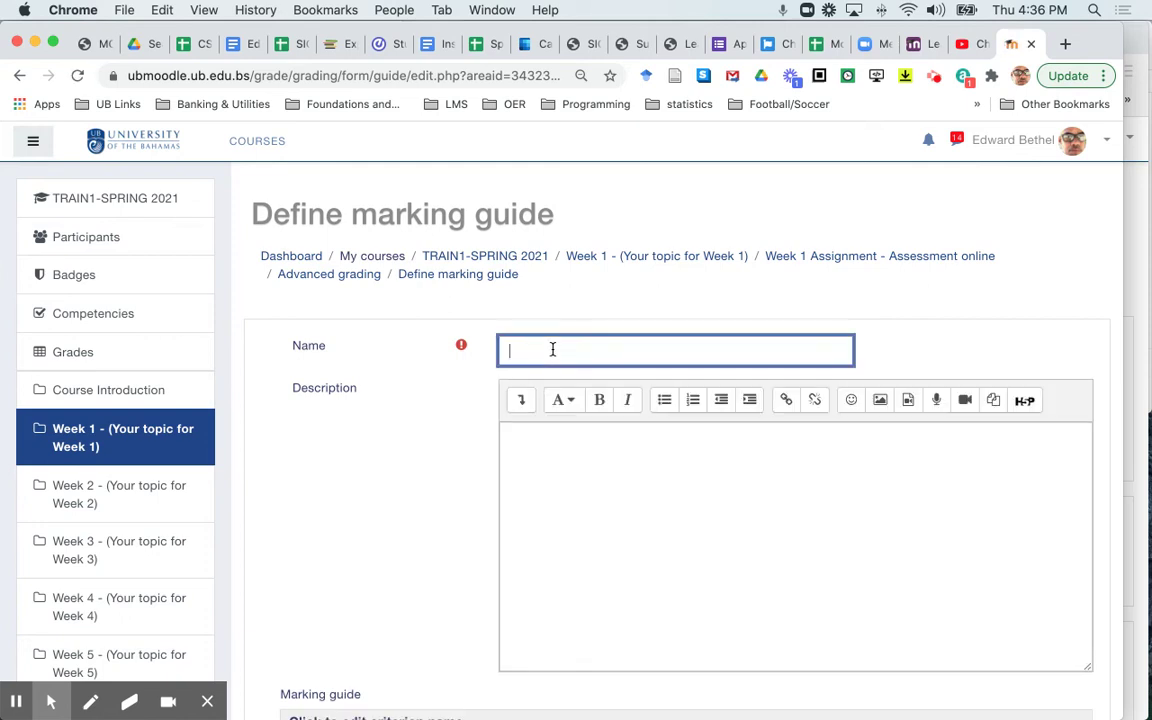
{"action": "type", "text": "ASse"}
{"action": "type", "text": "ssessment on"}
{"action": "type", "text": "line marking "}
{"action": "type", "text": "guide"}
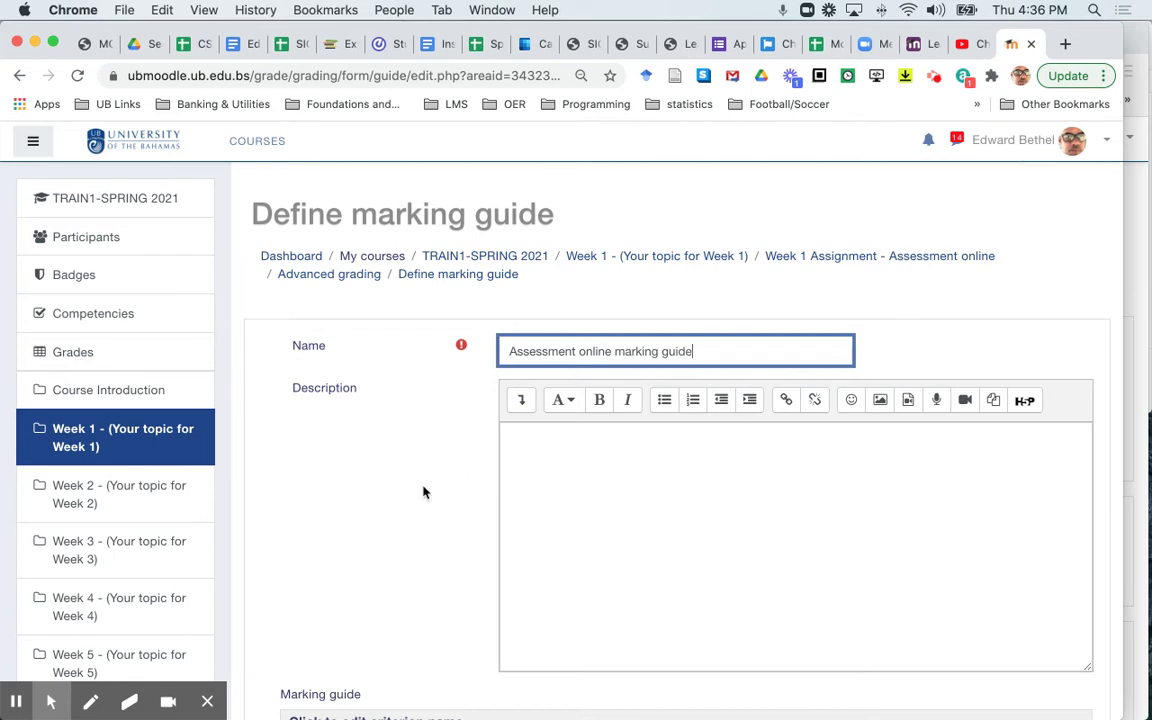
- Name the first marking guide criterion "Spelling and grammar" and give it a maximum score of 2
{"action": "scroll", "coordinate": [423, 492], "scroll_direction": "down", "scroll_amount": 3}
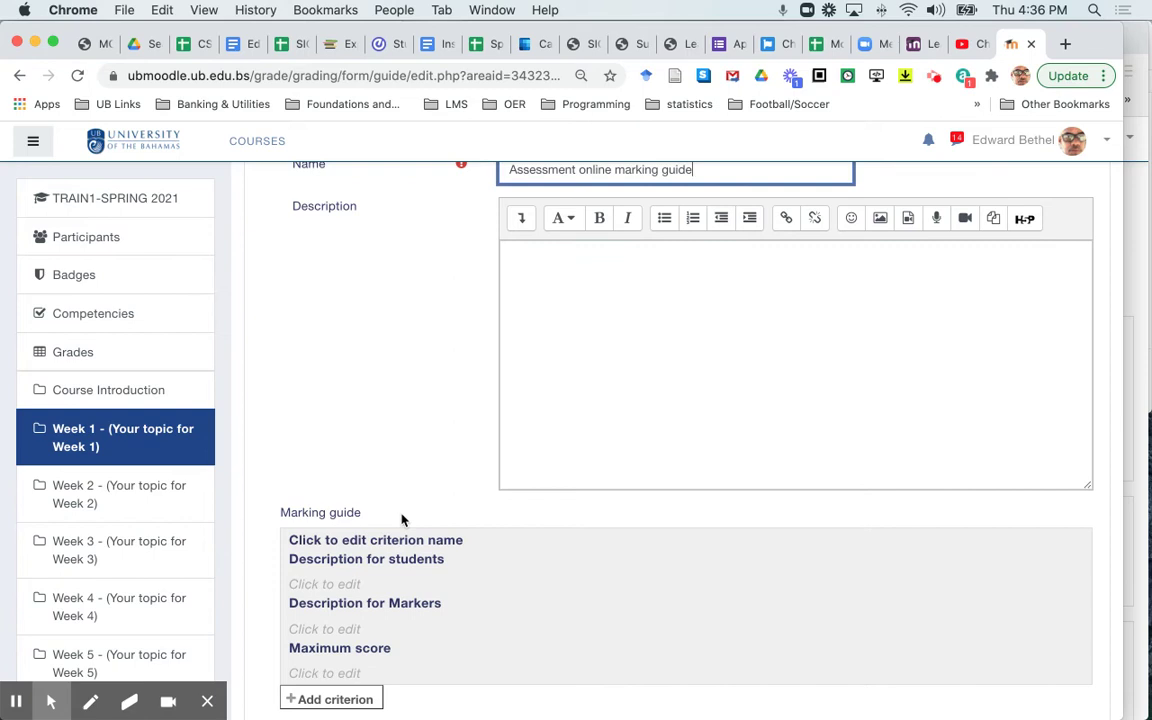
{"action": "scroll", "coordinate": [402, 519], "scroll_direction": "down", "scroll_amount": 3}
{"action": "scroll", "coordinate": [402, 519], "scroll_direction": "down", "scroll_amount": 1}
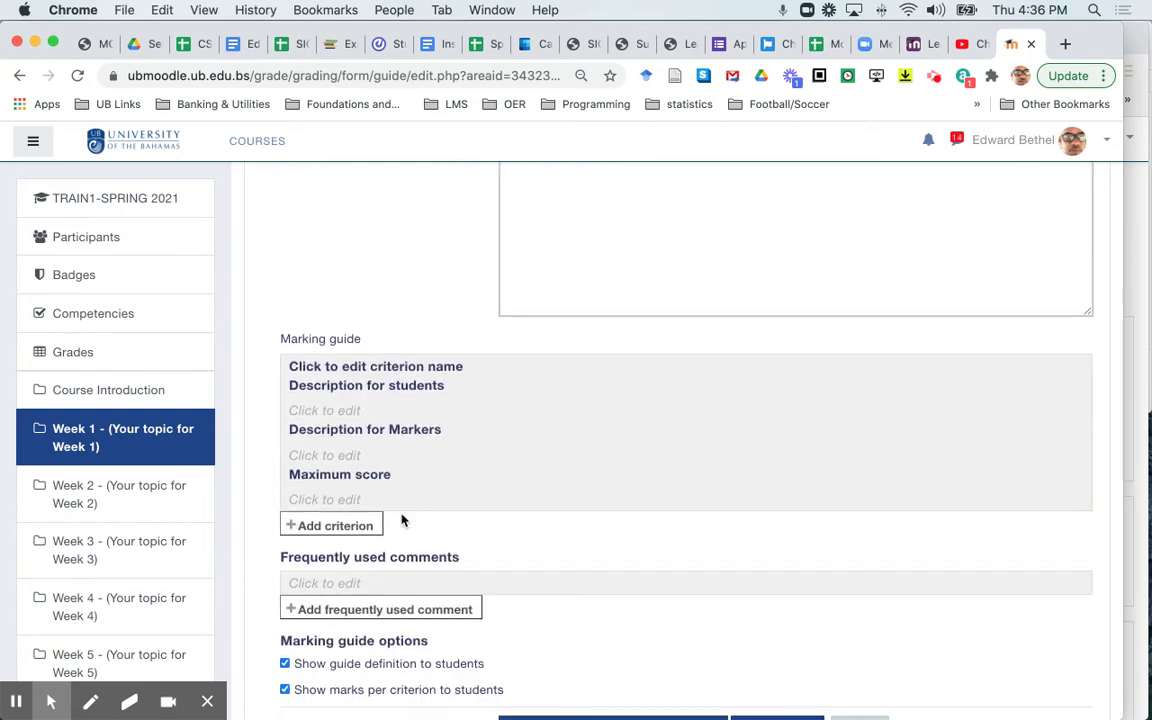
{"action": "left_click", "coordinate": [402, 370]}
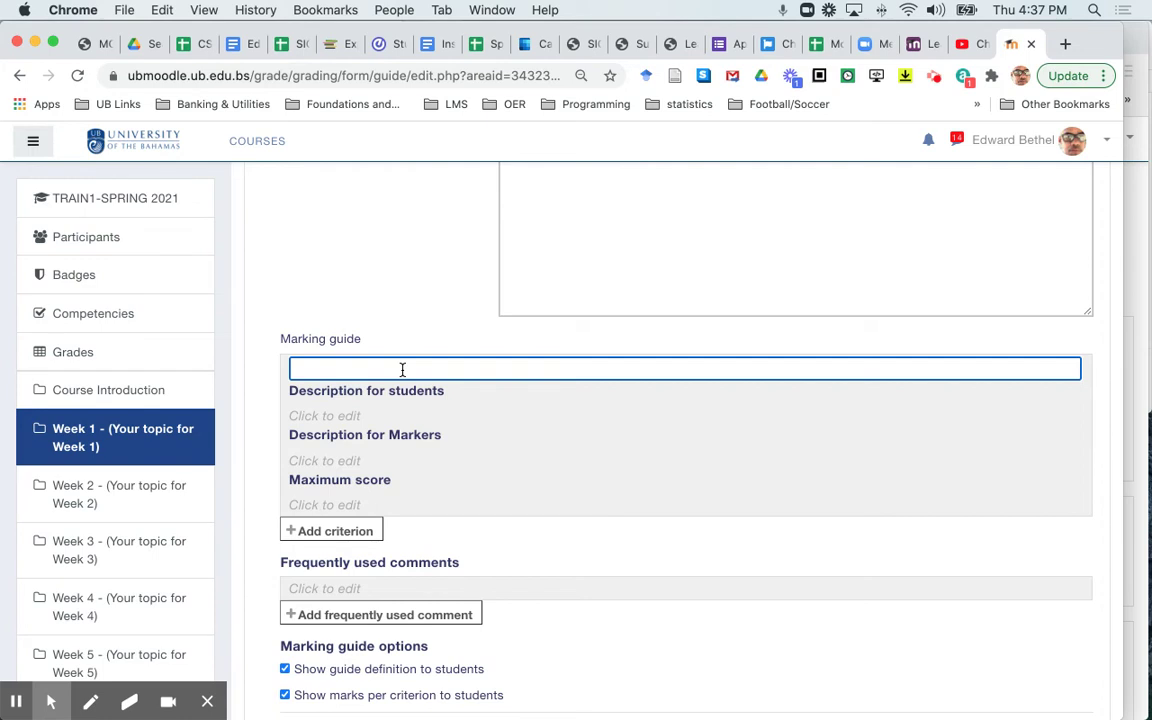
{"action": "type", "text": "Spelling and grammar"}
{"action": "left_click", "coordinate": [354, 484]}
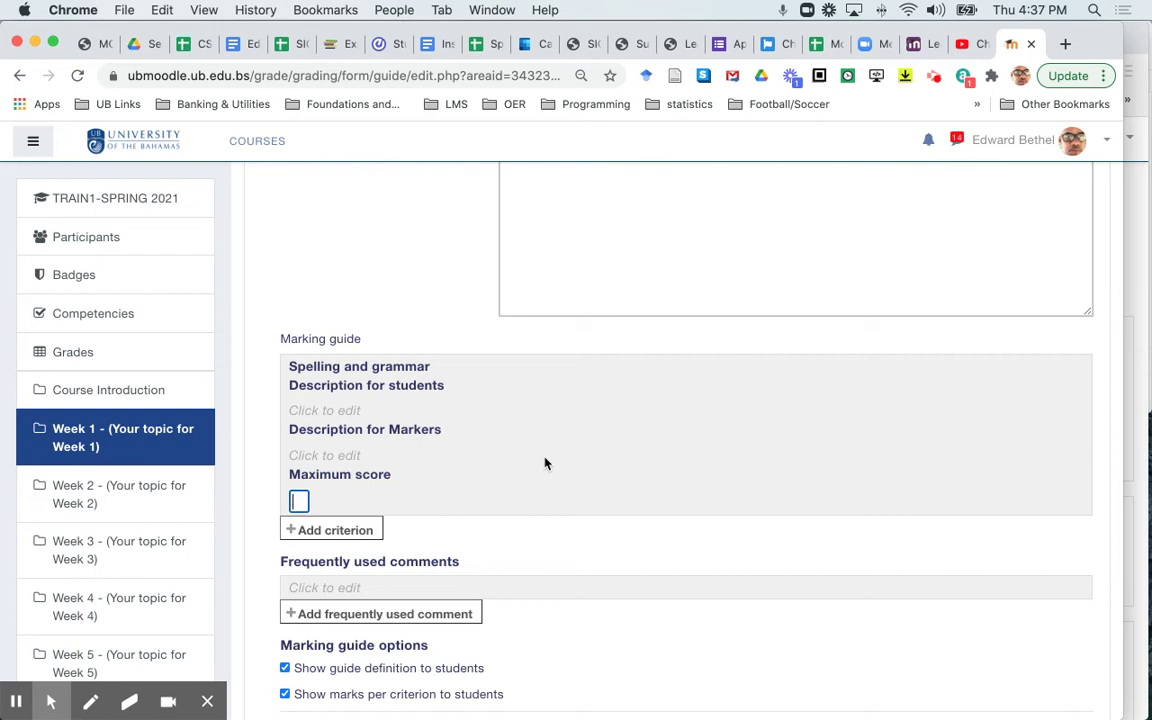
{"action": "type", "text": "2"}
- Enter the first criterion's student description: "Pay attention to grammar and spelling you will be awarded up to 2 points for correct grammar and spelling."
{"action": "left_click", "coordinate": [416, 393]}
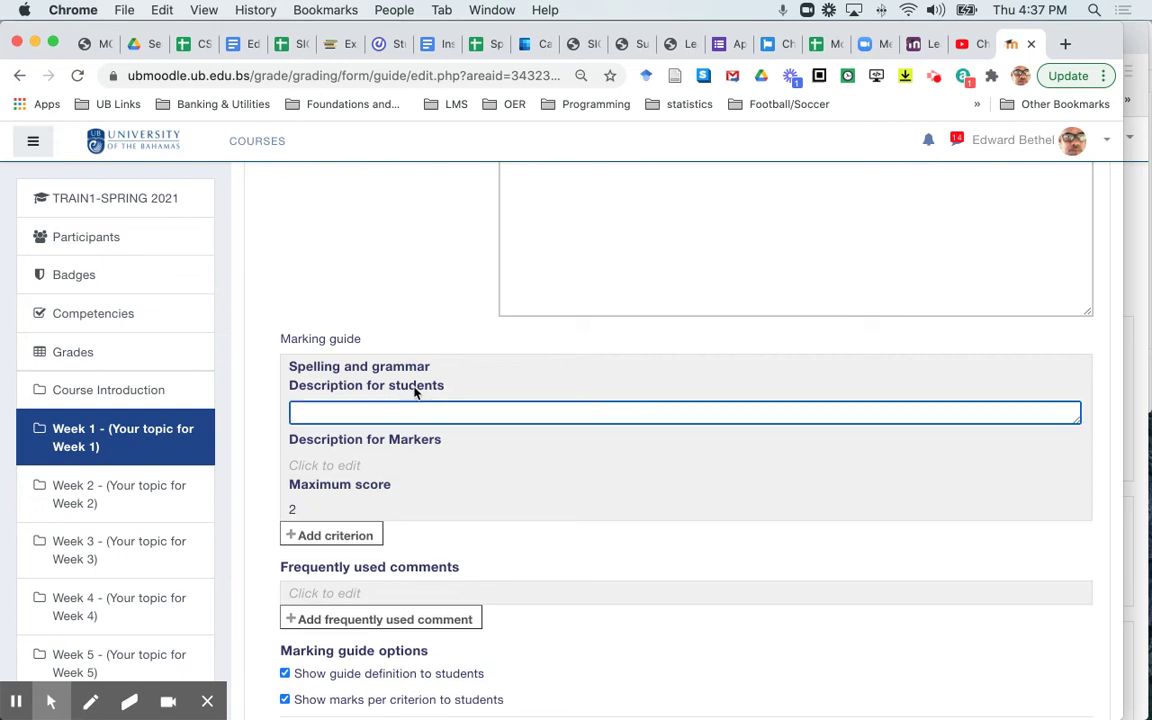
{"action": "type", "text": "Pay attention to"}
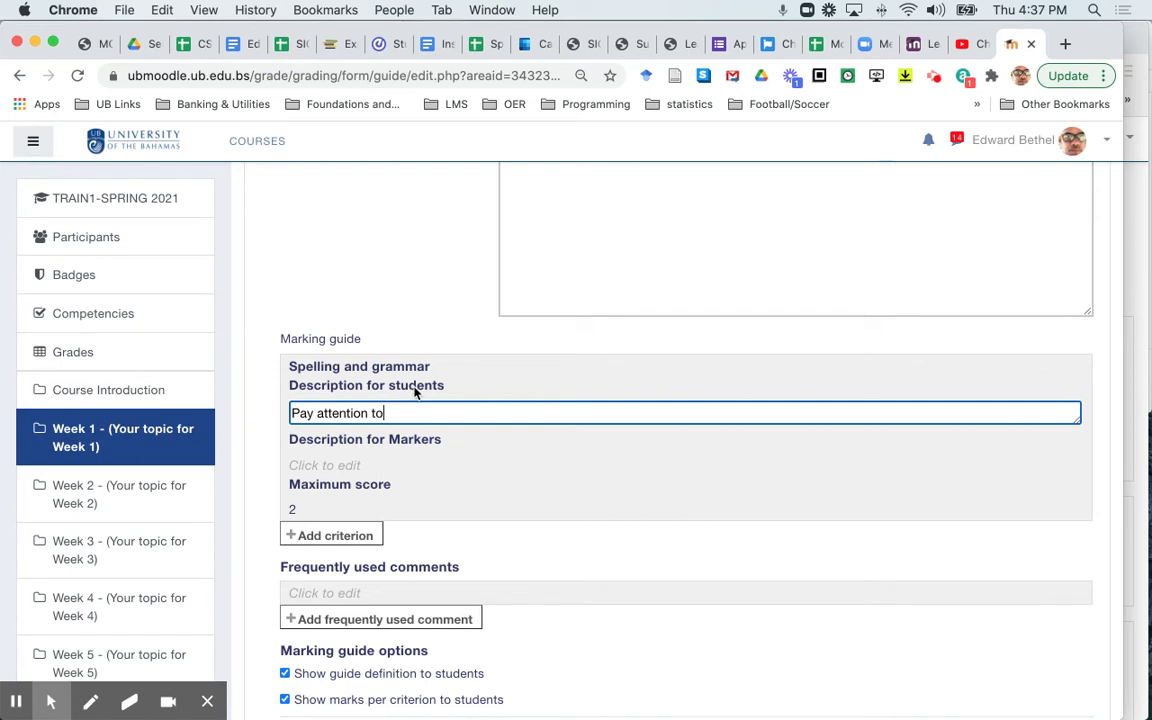
{"action": "type", "text": " grammar and p"}
{"action": "key", "text": "BackSpace"}
{"action": "type", "text": "speelin"}
{"action": "key", "text": "BackSpace"}
{"action": "key", "text": "BackSpace"}
{"action": "key", "text": "BackSpace"}
{"action": "key", "text": "BackSpace"}
{"action": "type", "text": "lling you will "}
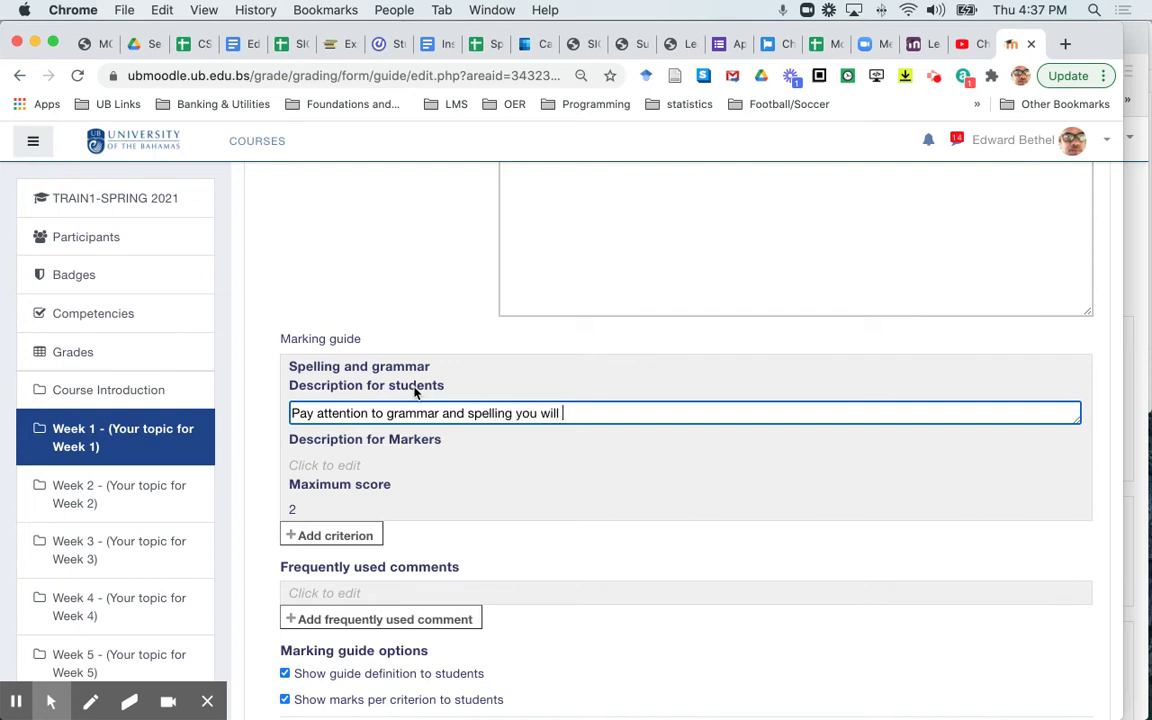
{"action": "type", "text": "be awarded up to 2 p"}
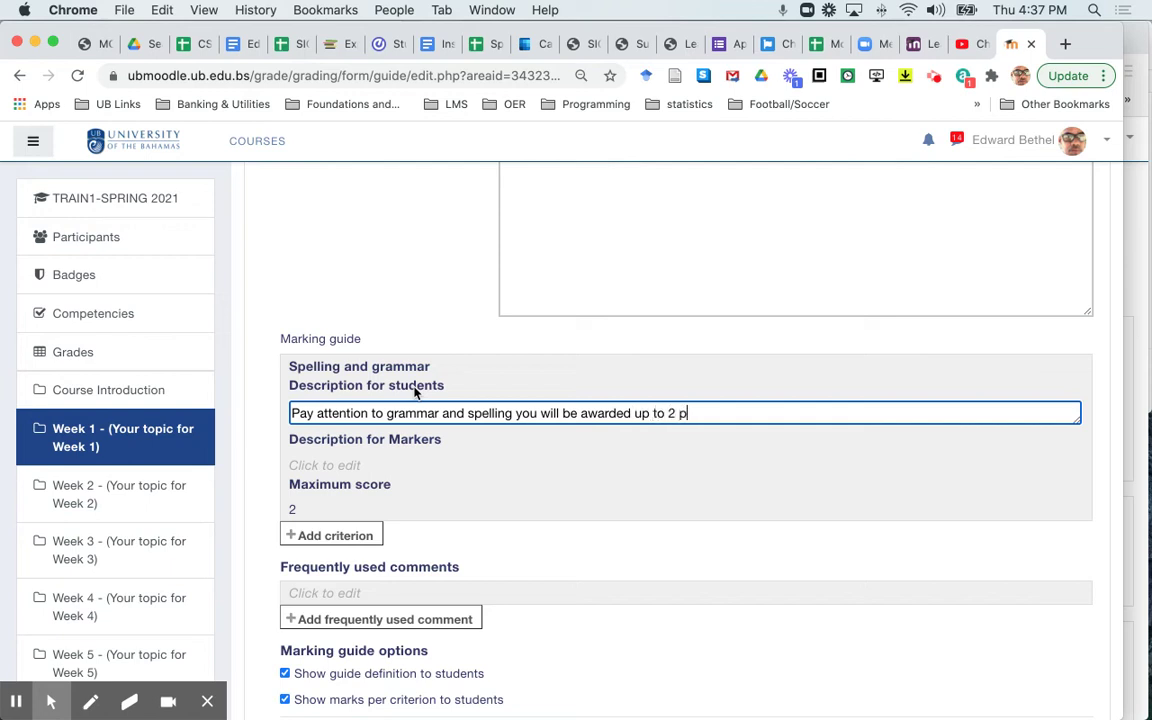
{"action": "type", "text": "oints fof "}
{"action": "type", "text": "correct"}
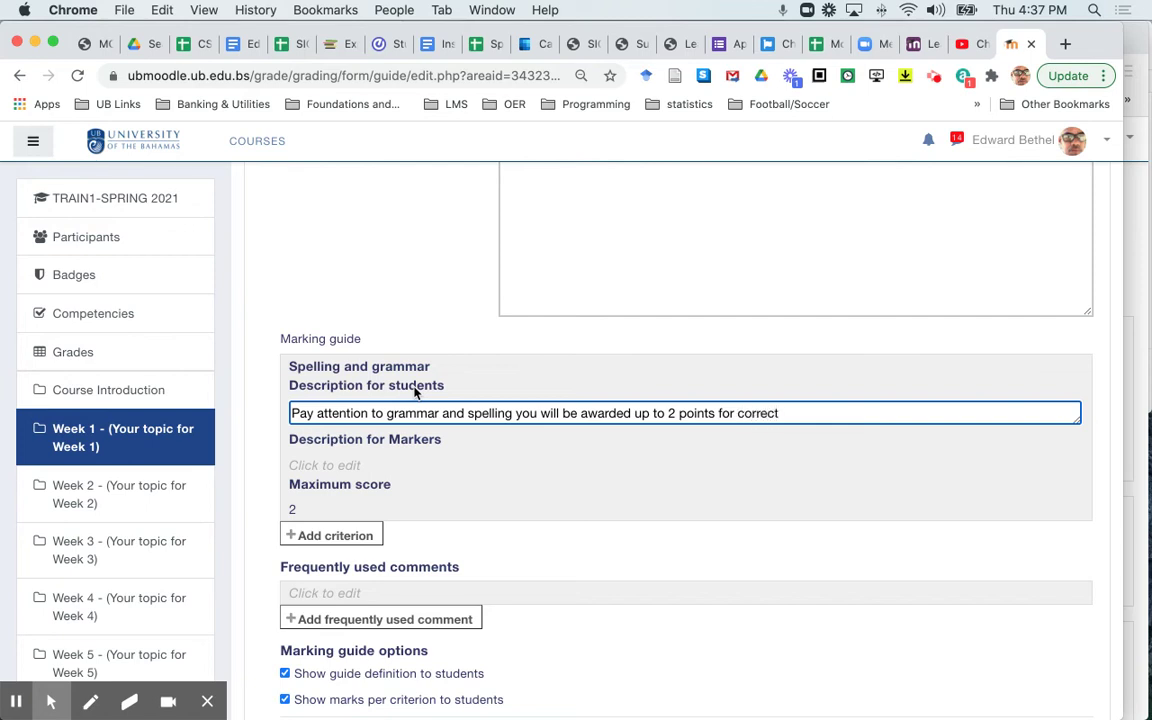
{"action": "type", "text": " grammar and spe"}
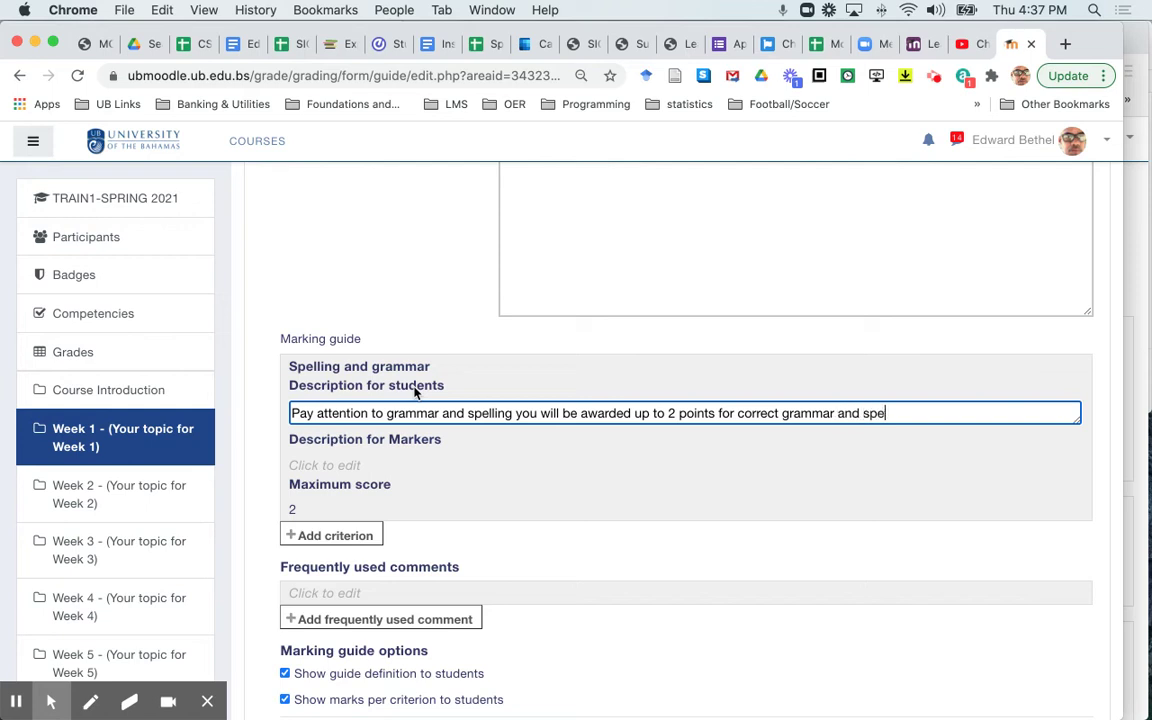
{"action": "type", "text": "lling."}
- Enter the first criterion's marker description: "Award up to 2 points for grammar and spelling - deduct 1/2 point for errors up to a max of 2 pts."
{"action": "left_click", "coordinate": [314, 464]}
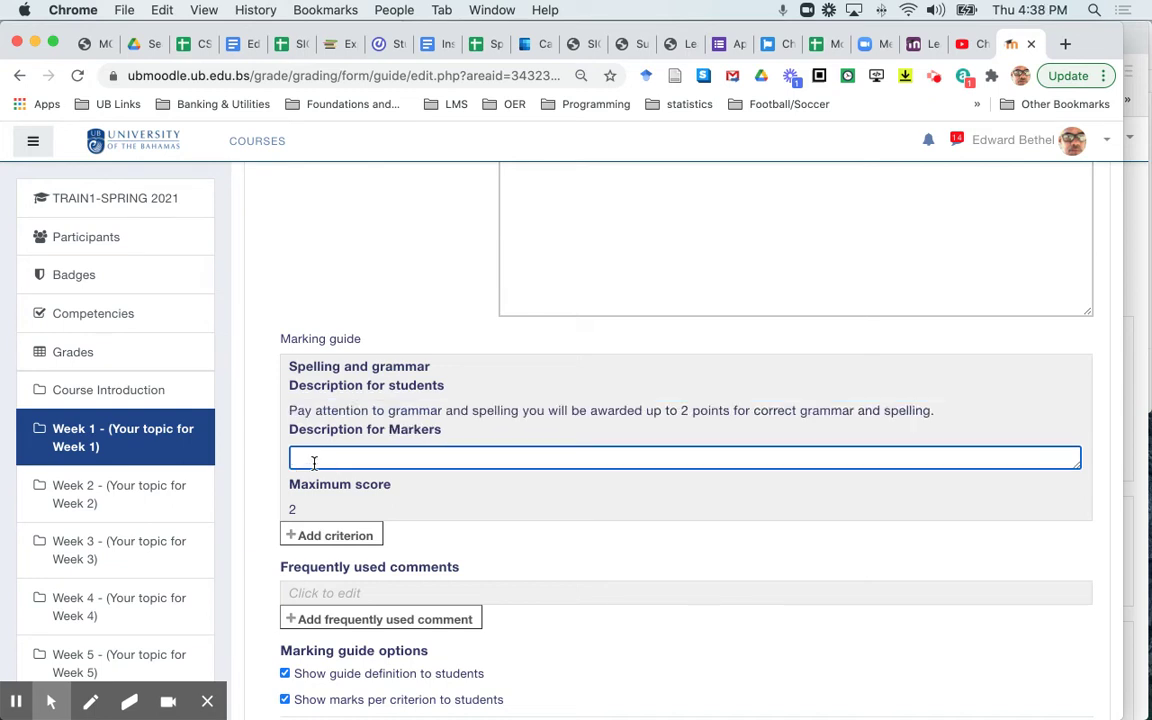
{"action": "type", "text": "Award up to 2 points for grammar"}
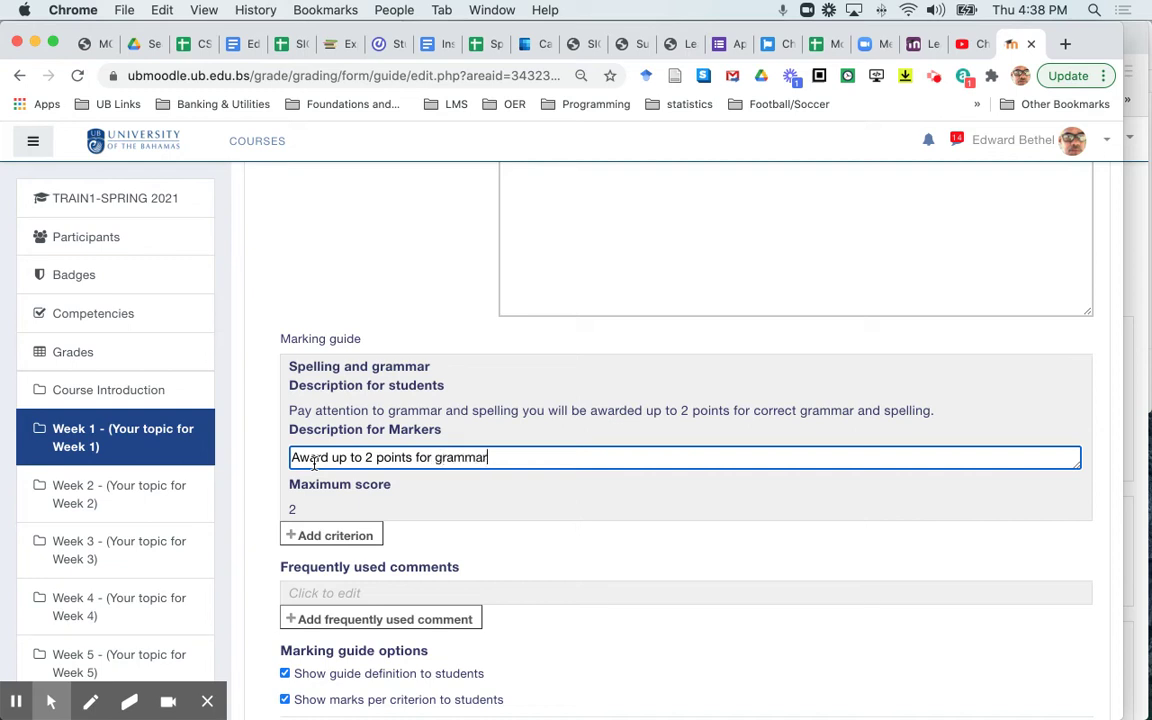
{"action": "type", "text": " and spee"}
{"action": "type", "text": "ling"}
{"action": "type", "text": " - "}
{"action": "type", "text": "deduct"}
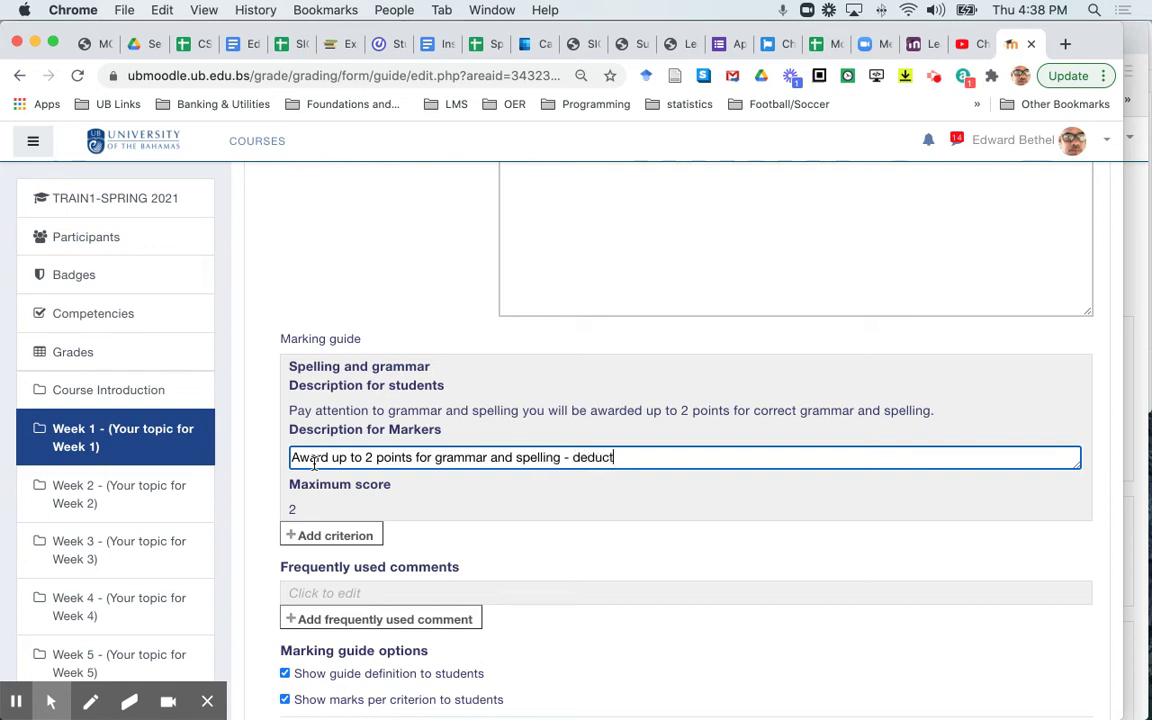
{"action": "type", "text": " 1/2 point fo "}
{"action": "type", "text": " errors up"}
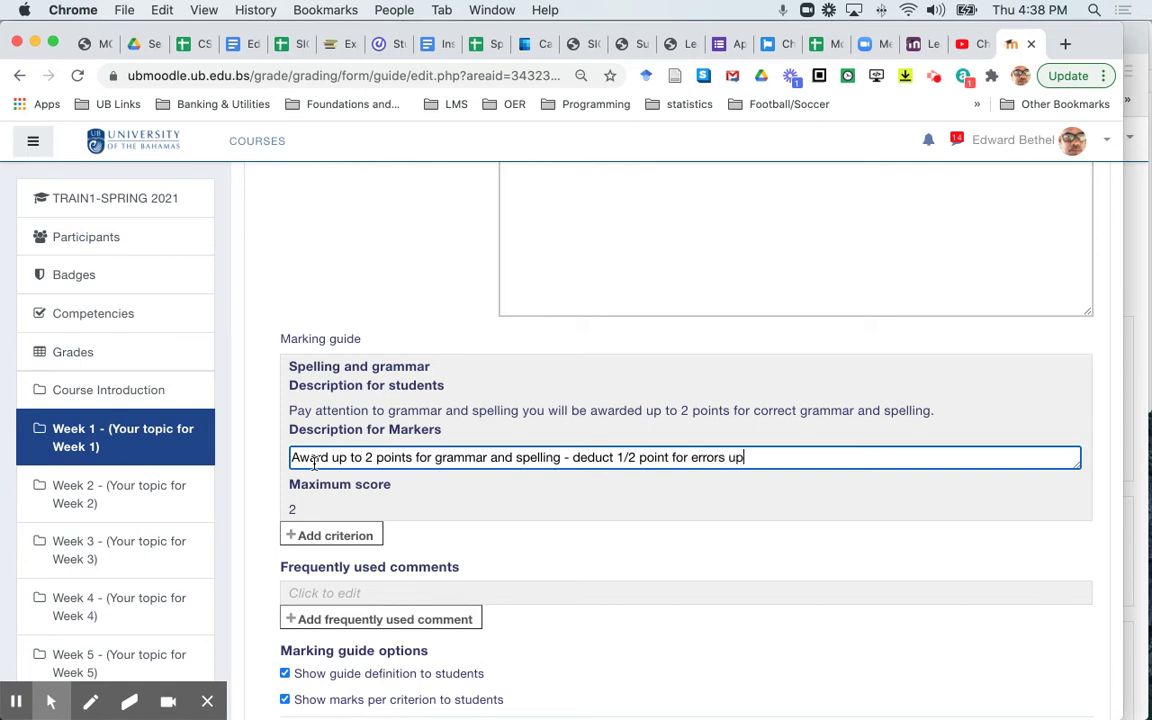
{"action": "type", "text": " to a mz o"}
{"action": "key", "text": "BackSpace"}
{"action": "key", "text": "BackSpace"}
{"action": "type", "text": "ax of 2 pts."}
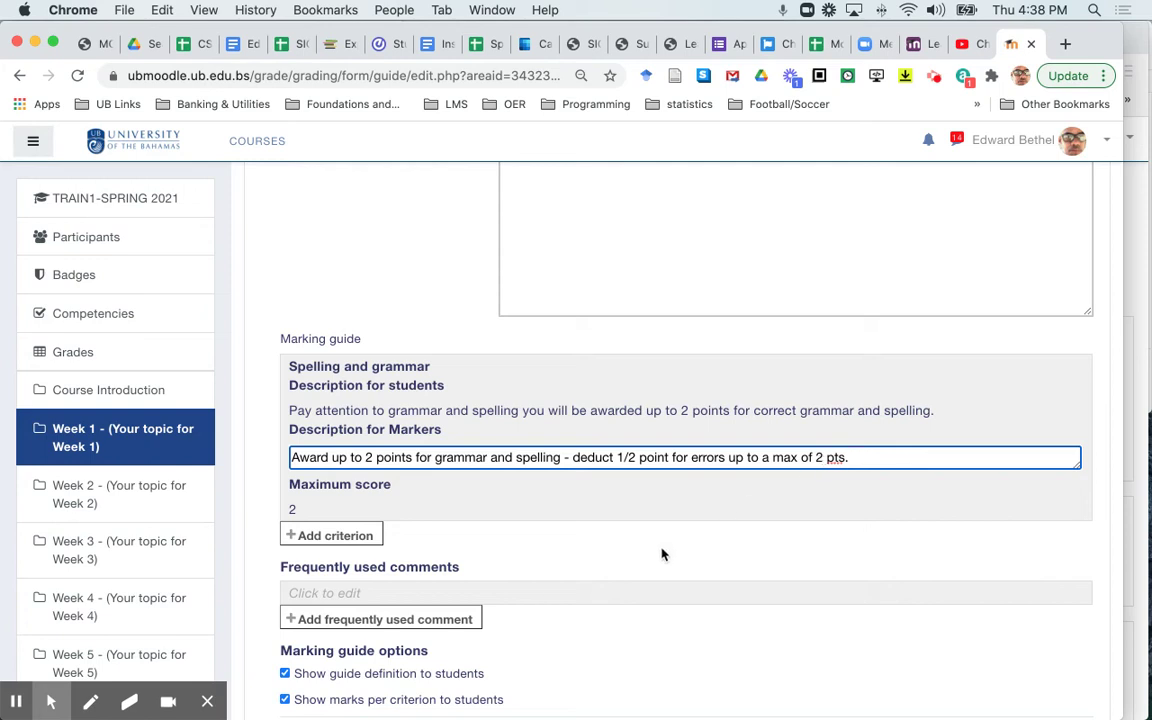
- Add an "Organisation" criterion with student description "Be sure to structure your paragraph appropriately including a topic sentence, body and concluding sentence."
{"action": "left_click", "coordinate": [353, 537]}
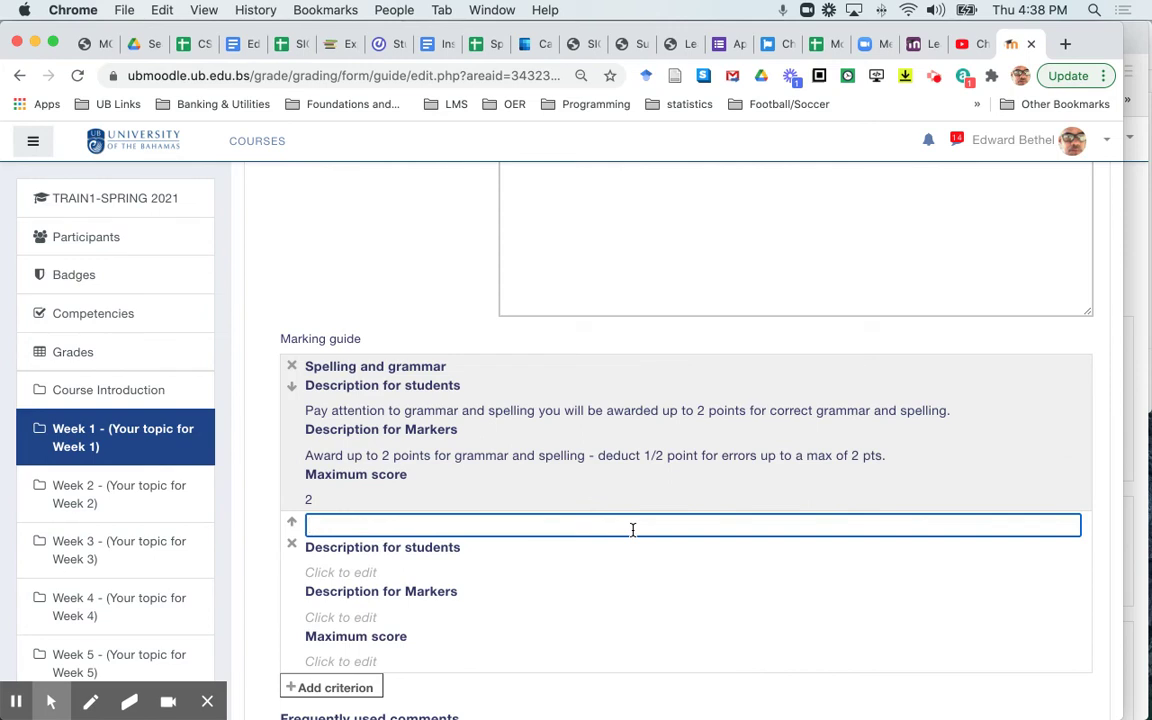
{"action": "type", "text": "Organisation"}
{"action": "left_click", "coordinate": [366, 572]}
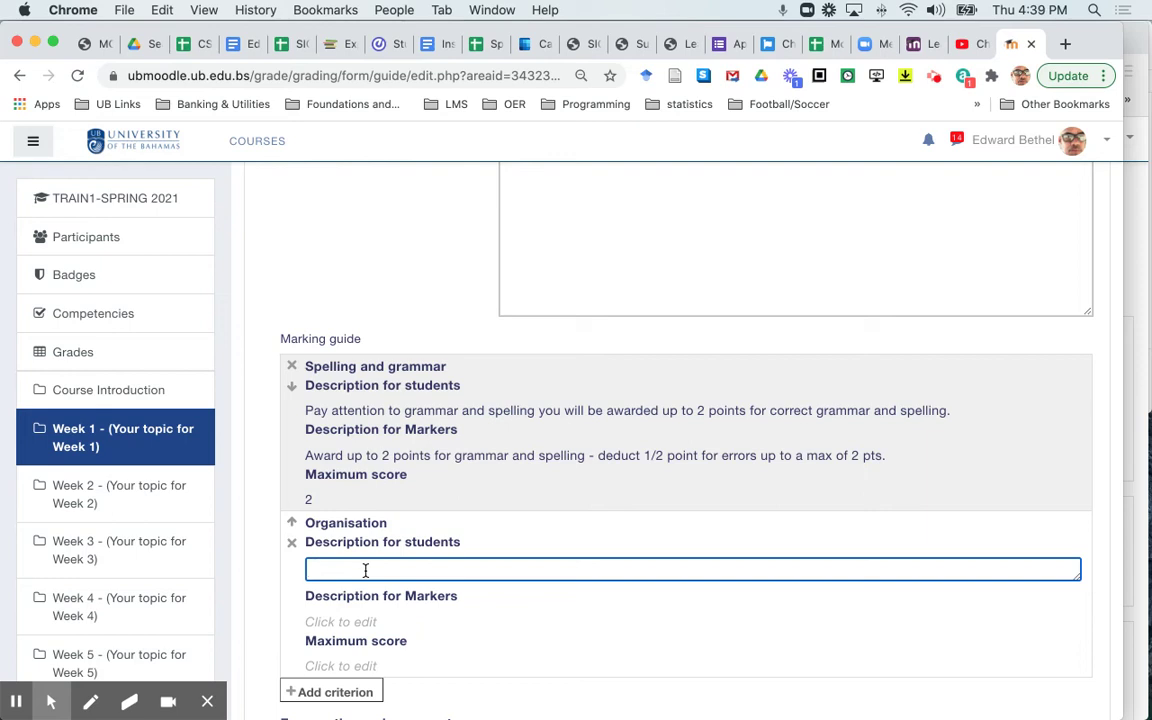
{"action": "type", "text": "Be sure to structure your para"}
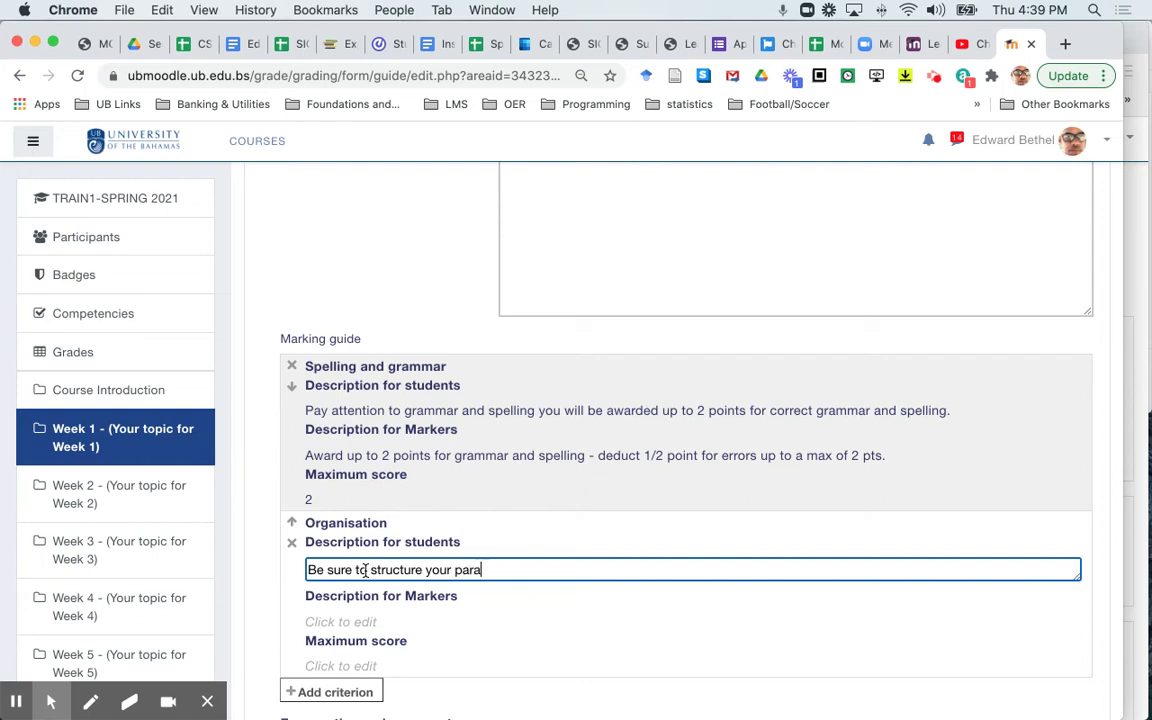
{"action": "type", "text": "graph appropriate"}
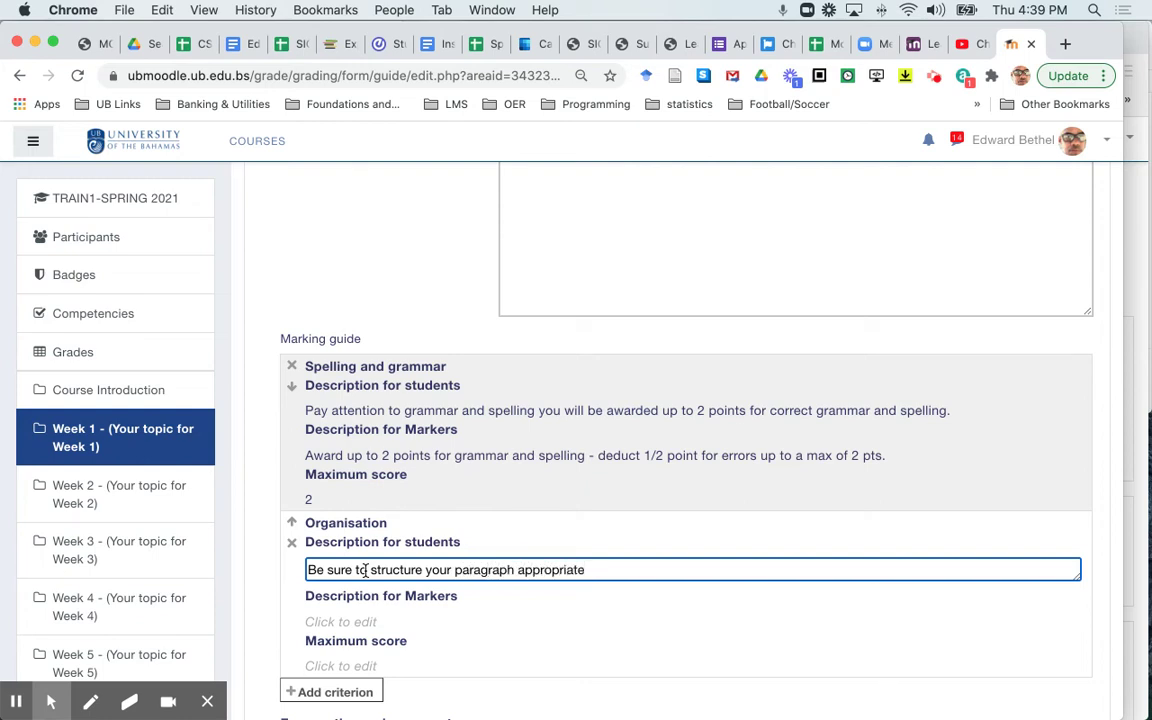
{"action": "key", "text": "BackSpace"}
{"action": "type", "text": "ely including an"}
{"action": "key", "text": "BackSpace"}
{"action": "type", "text": "topic"}
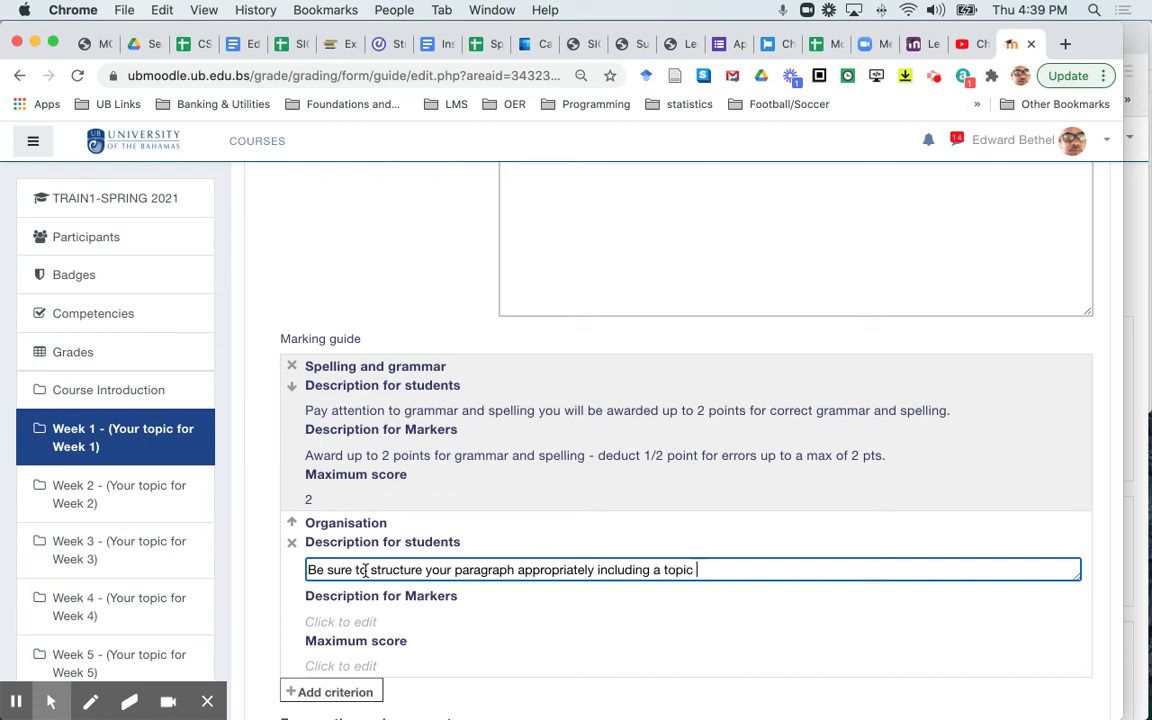
{"action": "type", "text": " sentence, body and con"}
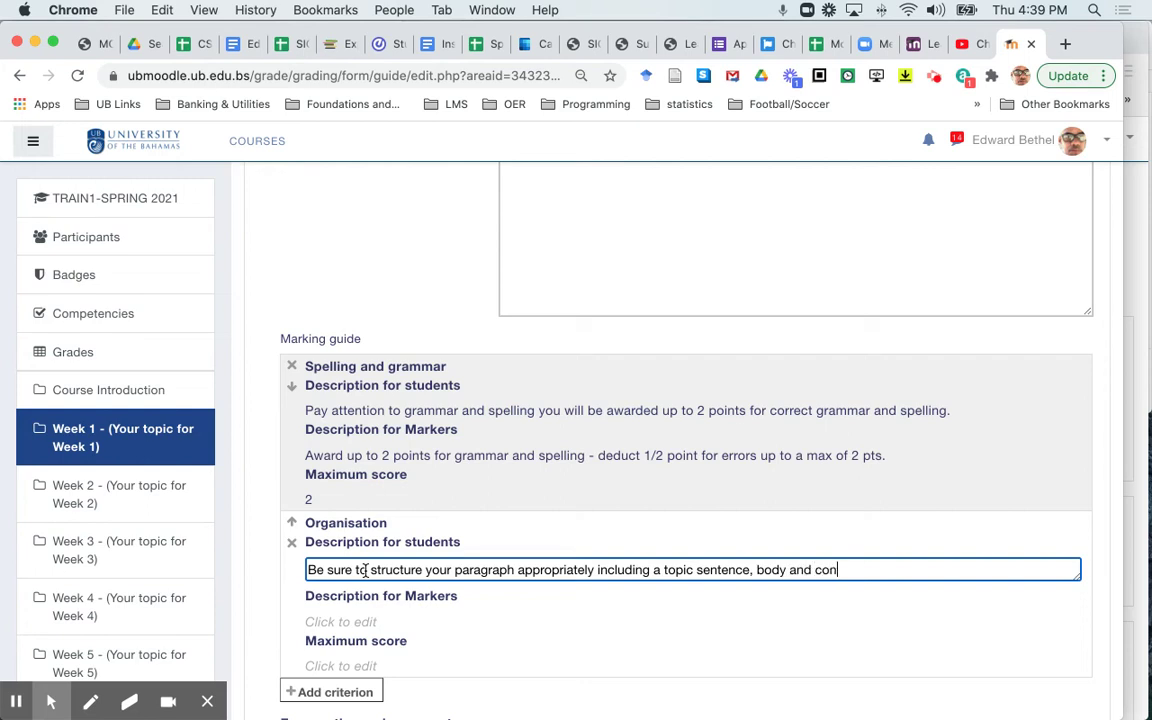
{"action": "type", "text": "cluding sentence"}
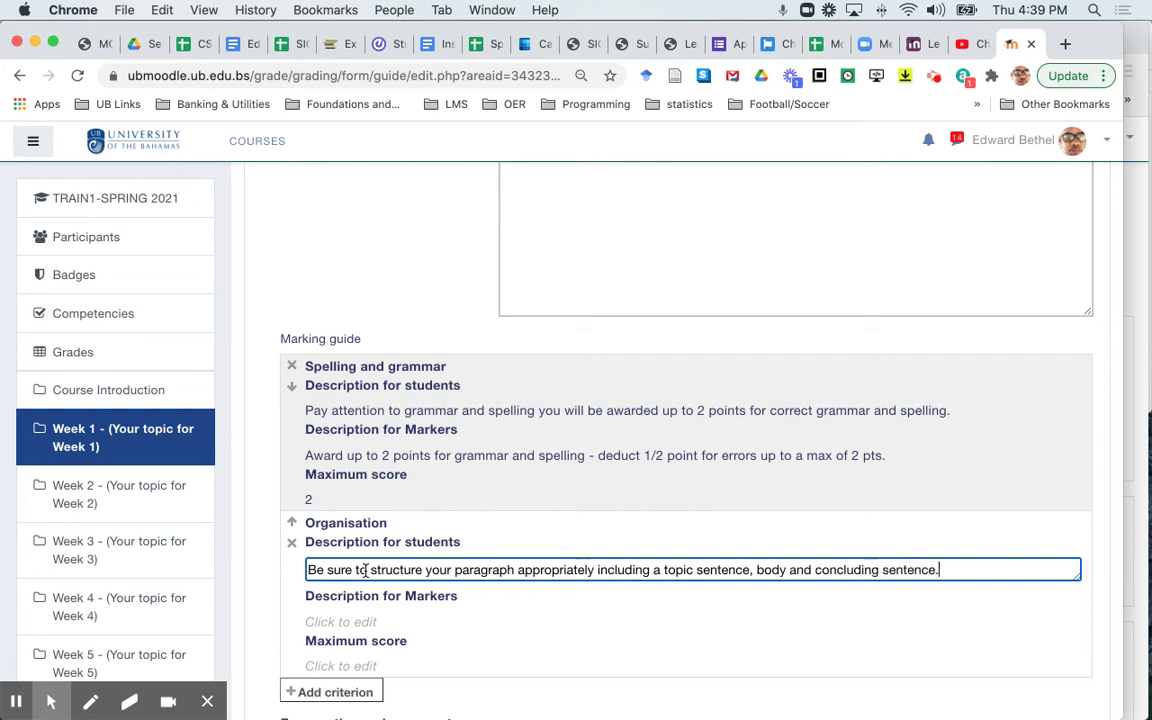
{"action": "type", "text": "."}
- Give the Organisation criterion the marker description "Award up to 2 points for their paragraph structure" and a maximum score of 2
{"action": "left_click", "coordinate": [353, 622]}
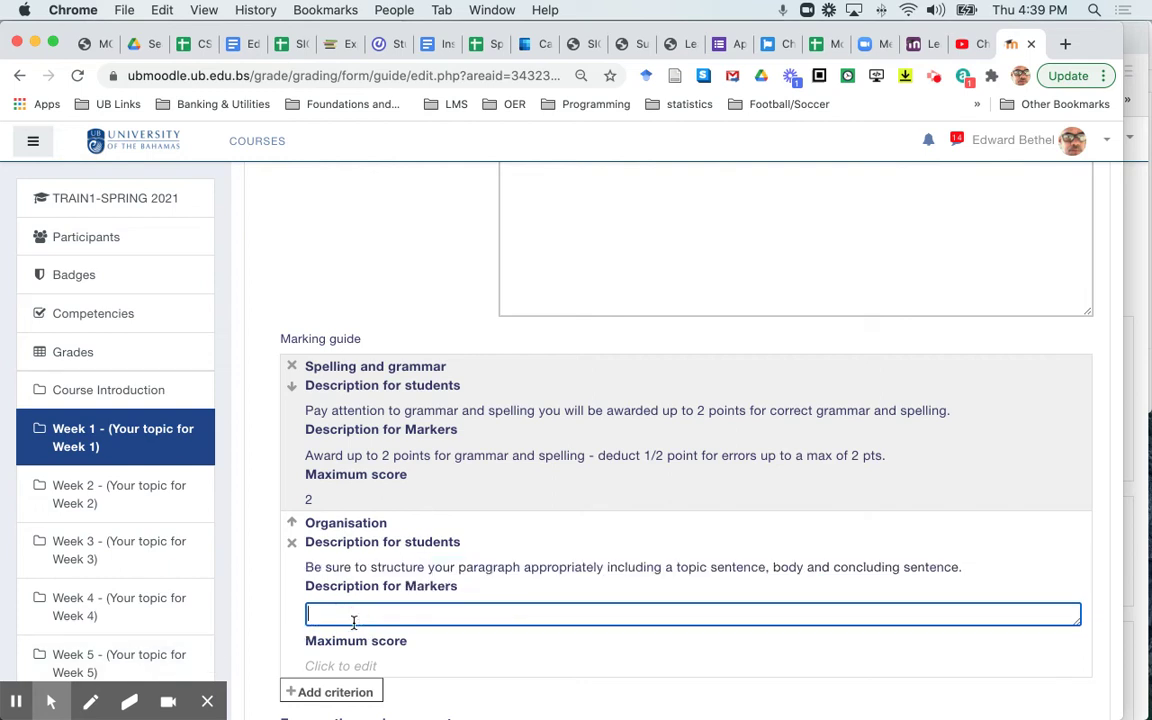
{"action": "type", "text": "Award up to 2 points for their para"}
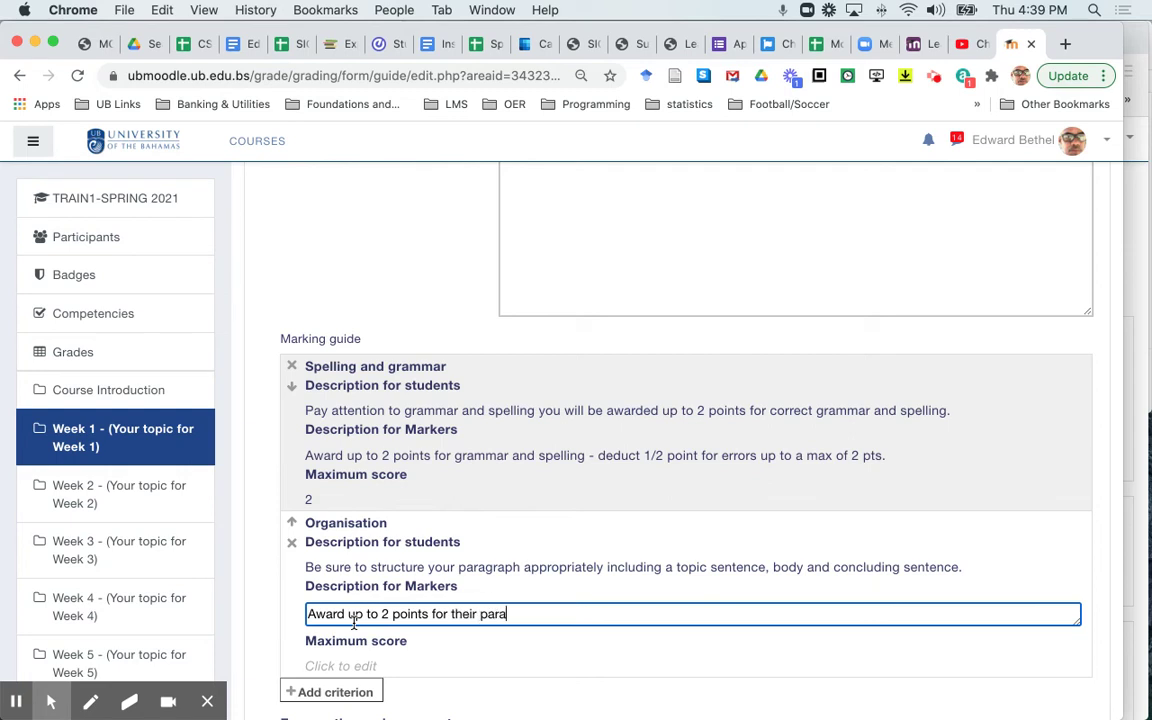
{"action": "type", "text": "graph structure"}
{"action": "left_click", "coordinate": [342, 664]}
{"action": "type", "text": "2"}
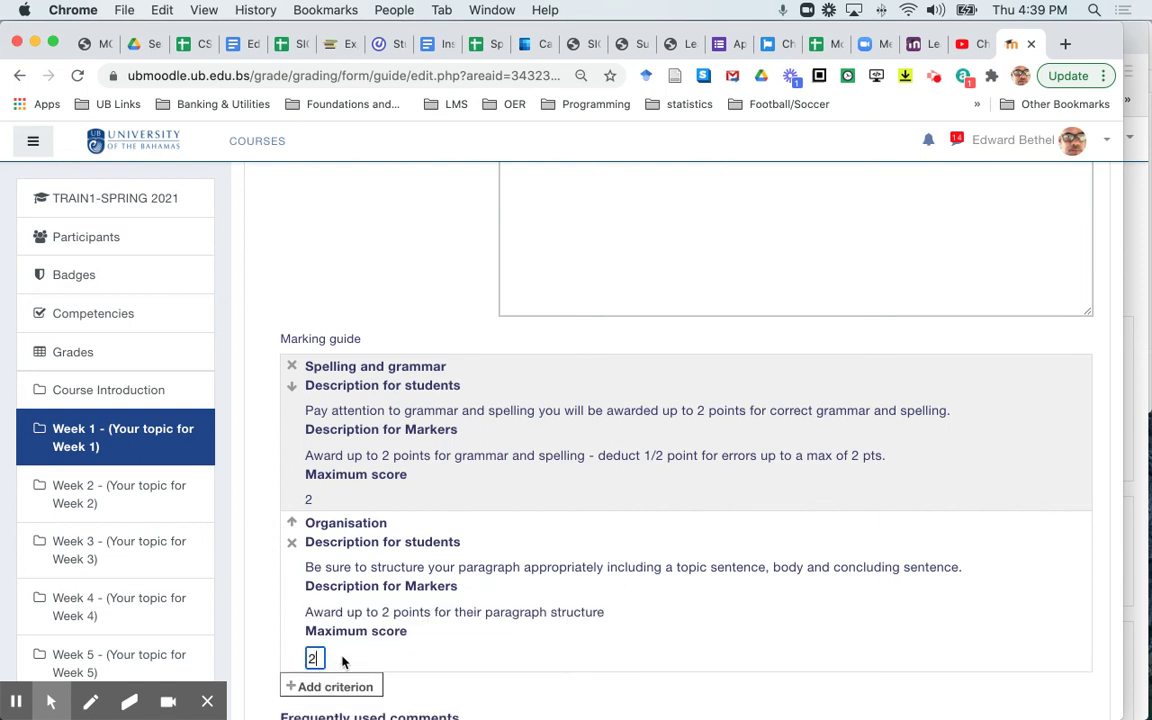
- Add a third criterion to the marking guide and name it "Content"
{"action": "scroll", "coordinate": [342, 661], "scroll_direction": "down", "scroll_amount": 2}
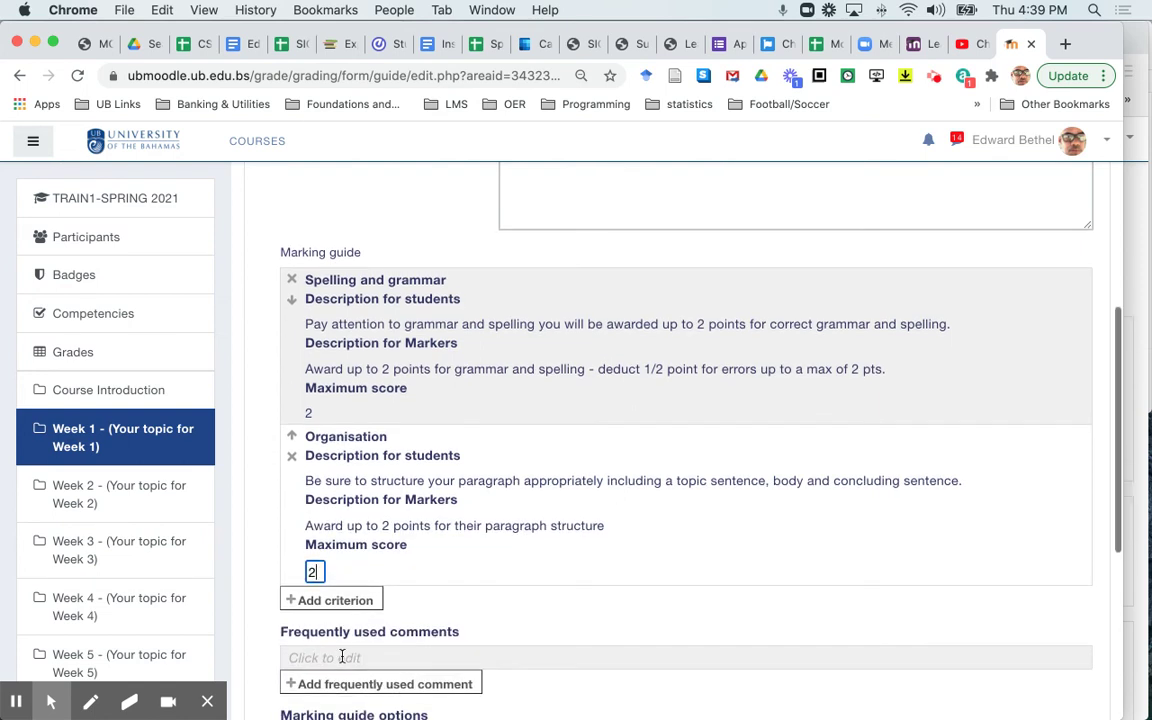
{"action": "left_click", "coordinate": [342, 596]}
{"action": "scroll", "coordinate": [604, 587], "scroll_direction": "down", "scroll_amount": 2}
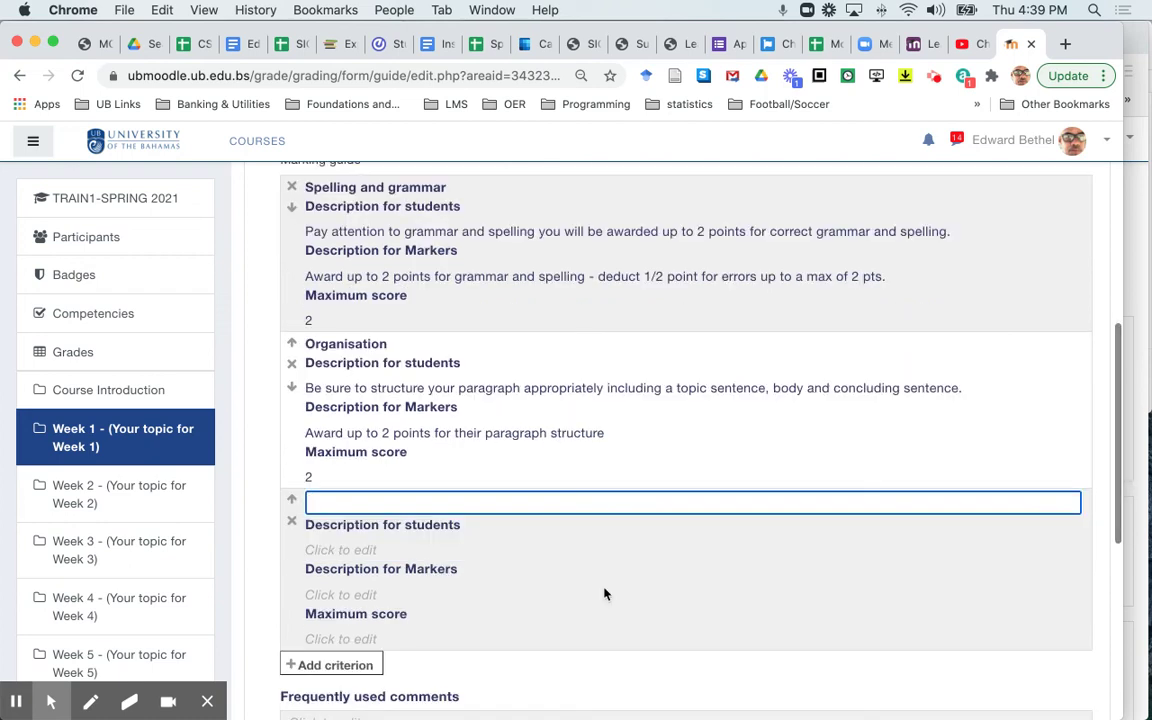
{"action": "type", "text": "c"}
{"action": "key", "text": "Return"}
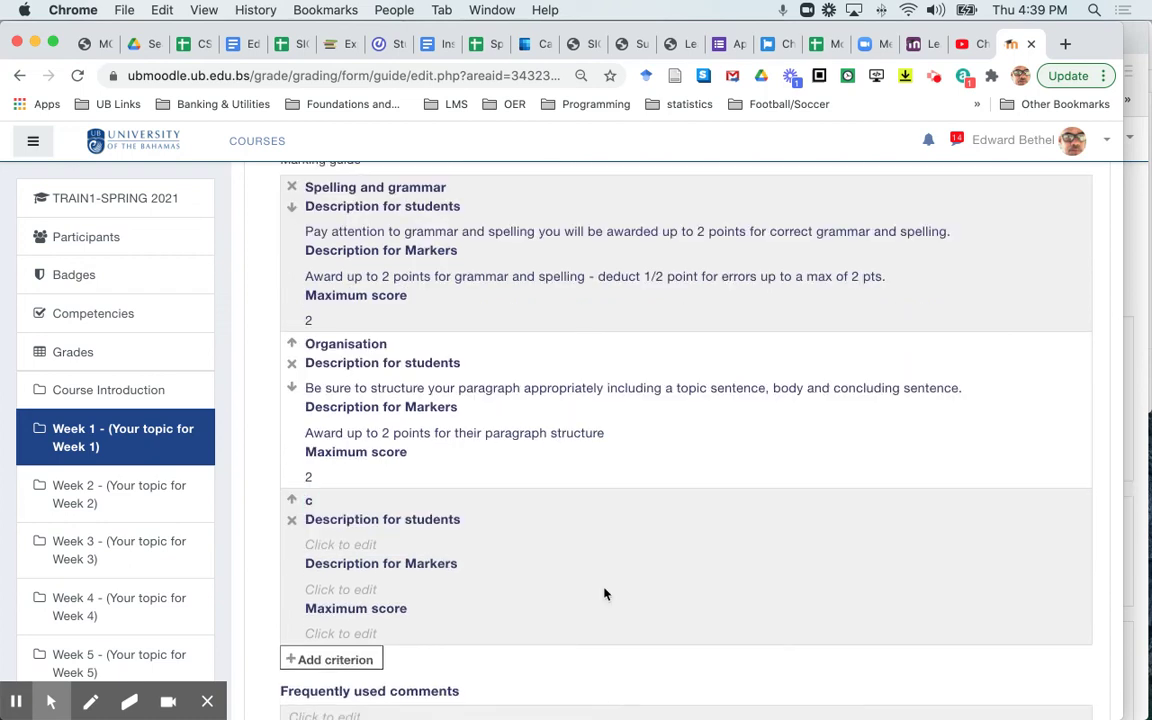
{"action": "left_click", "coordinate": [338, 500]}
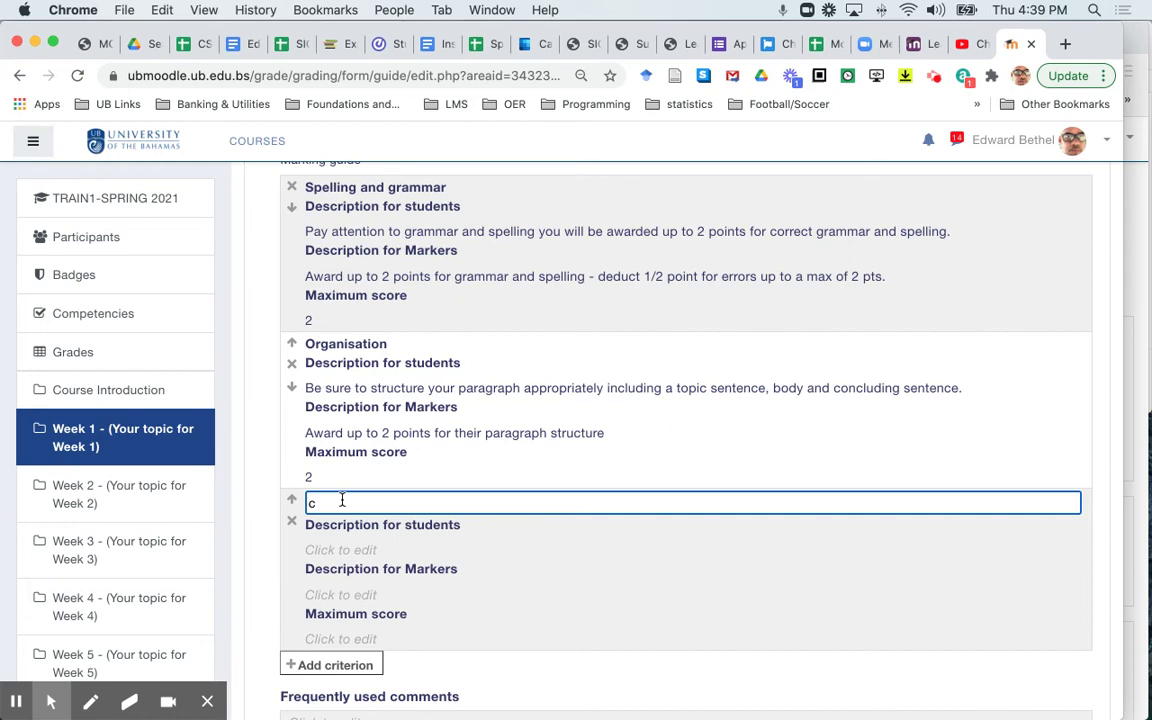
{"action": "key", "text": "BackSpace"}
{"action": "type", "text": "Content"}
- Enter the Content criterion's student description: "Explain at least 3 different types of online assessment"
{"action": "left_click", "coordinate": [333, 549]}
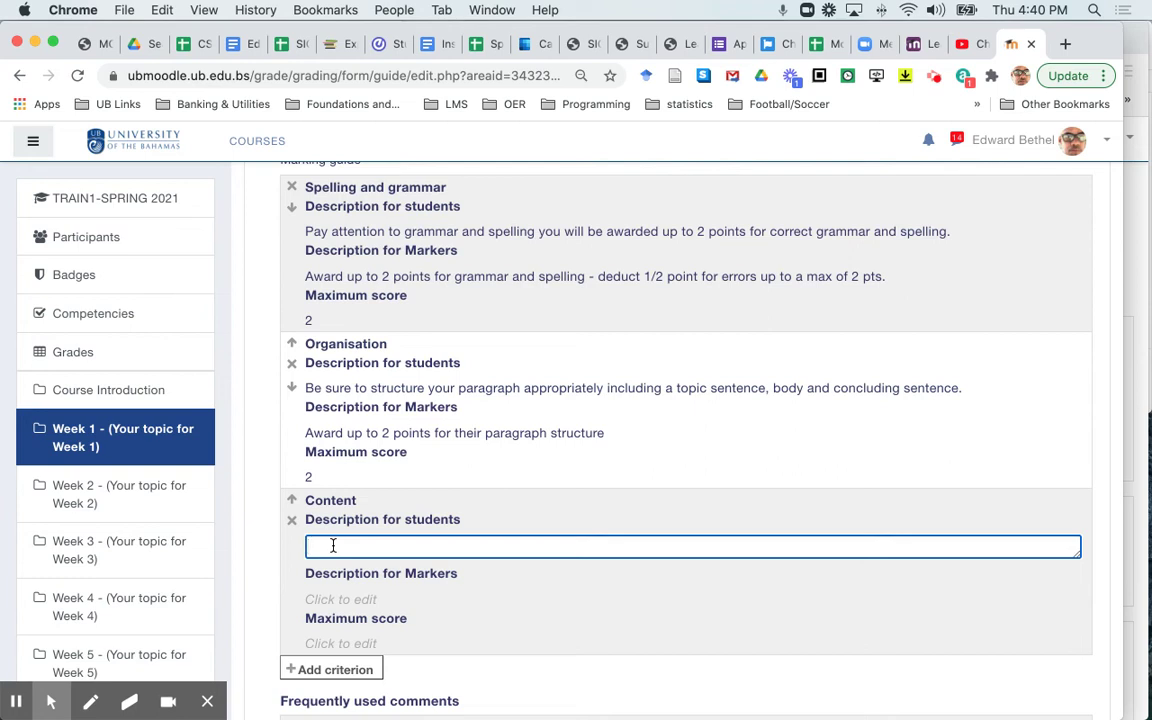
{"action": "scroll", "coordinate": [333, 545], "scroll_direction": "up", "scroll_amount": 10}
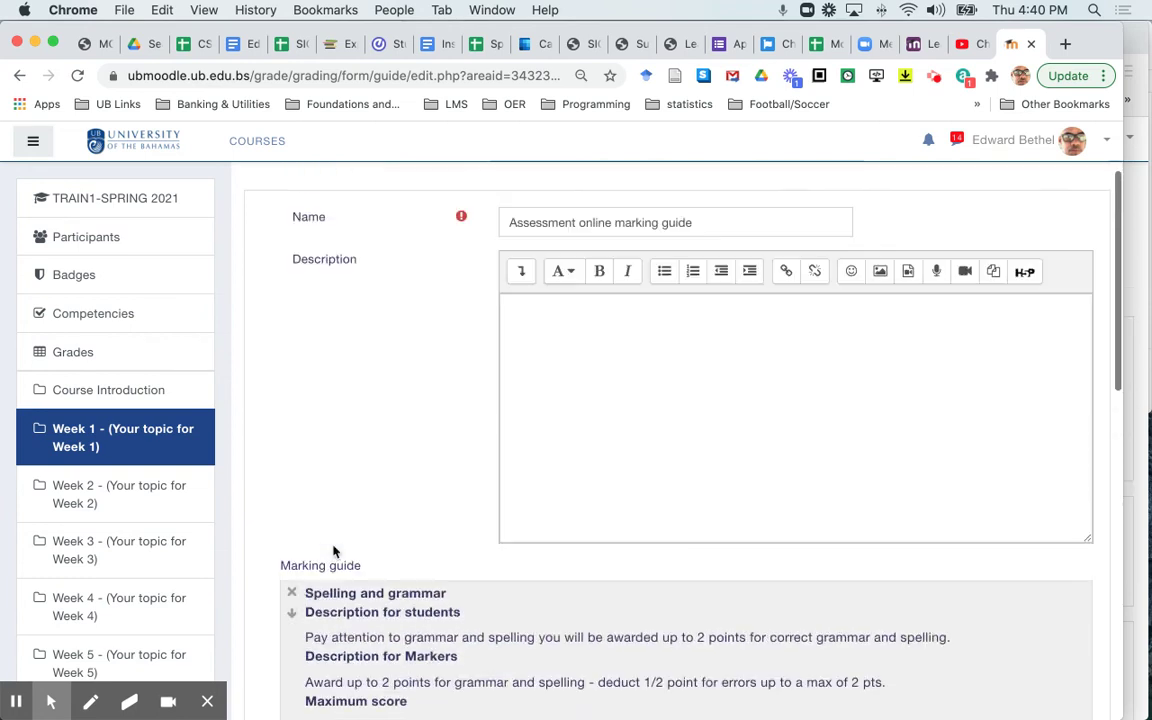
{"action": "scroll", "coordinate": [333, 548], "scroll_direction": "down", "scroll_amount": 3}
{"action": "scroll", "coordinate": [335, 550], "scroll_direction": "down", "scroll_amount": 8}
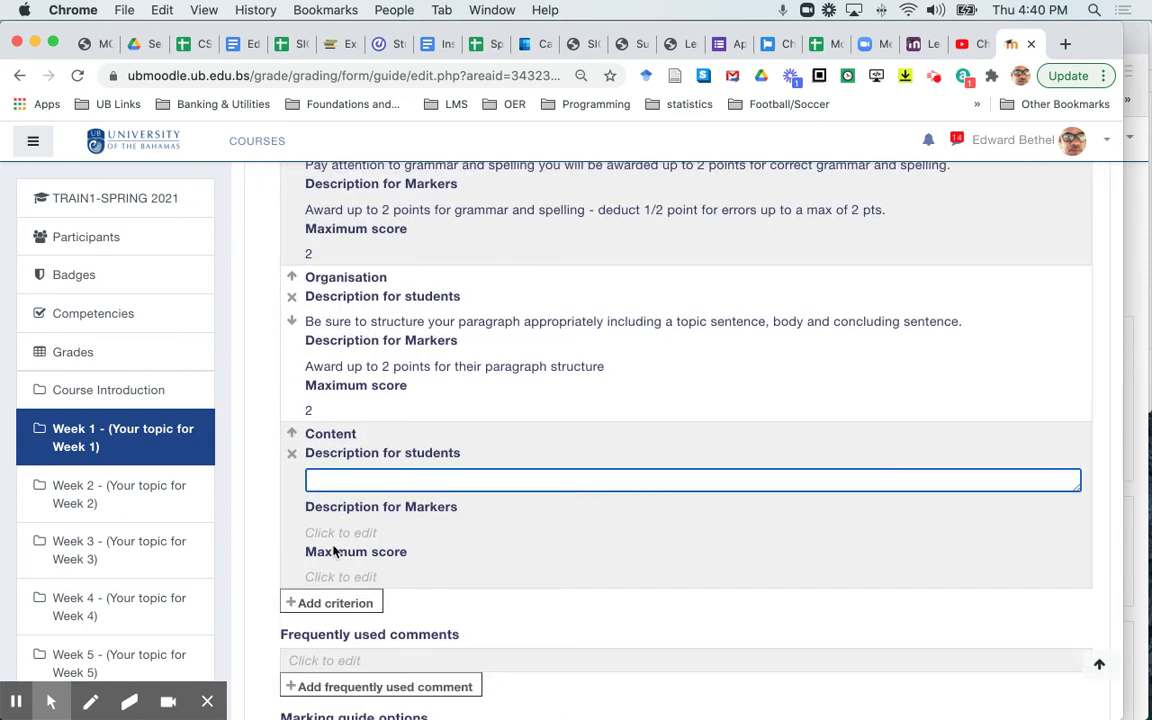
{"action": "type", "text": "Explain at les"}
{"action": "type", "text": "st 3 "}
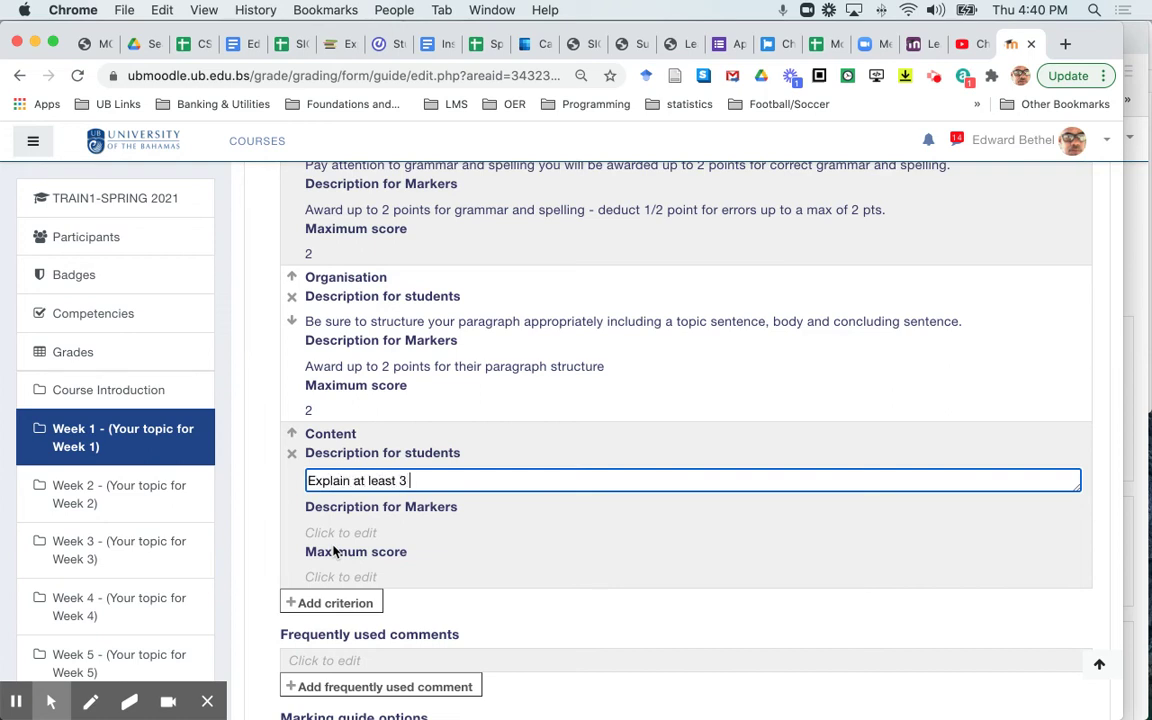
{"action": "type", "text": "different types of "}
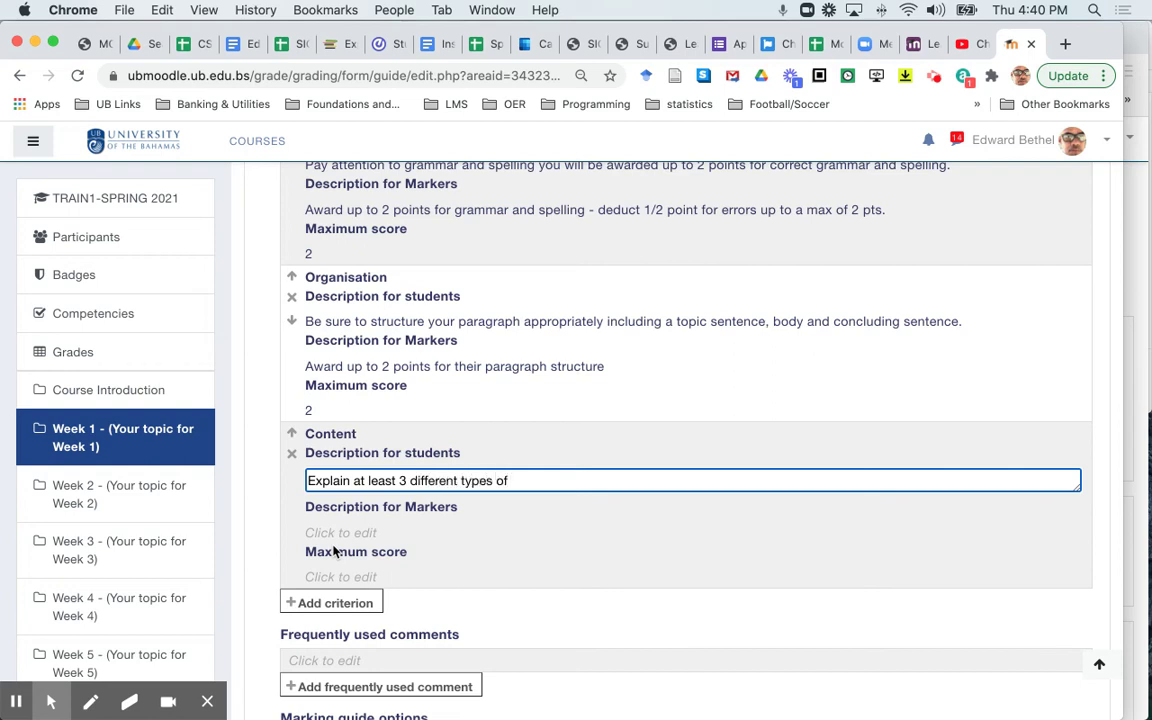
{"action": "type", "text": "online assessment"}
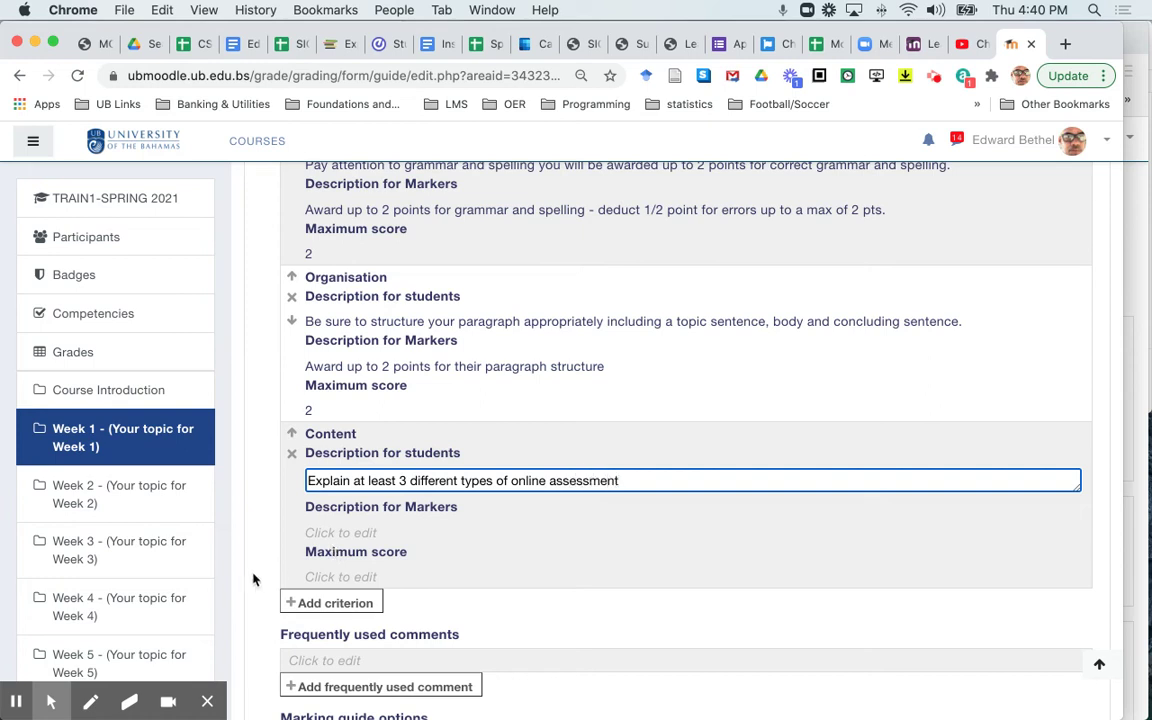
- Give the Content criterion the marker description "Award 2 points for each different type of assessment explained up to a maximum of 6 points" and maximum score 6
{"action": "left_click", "coordinate": [366, 530]}
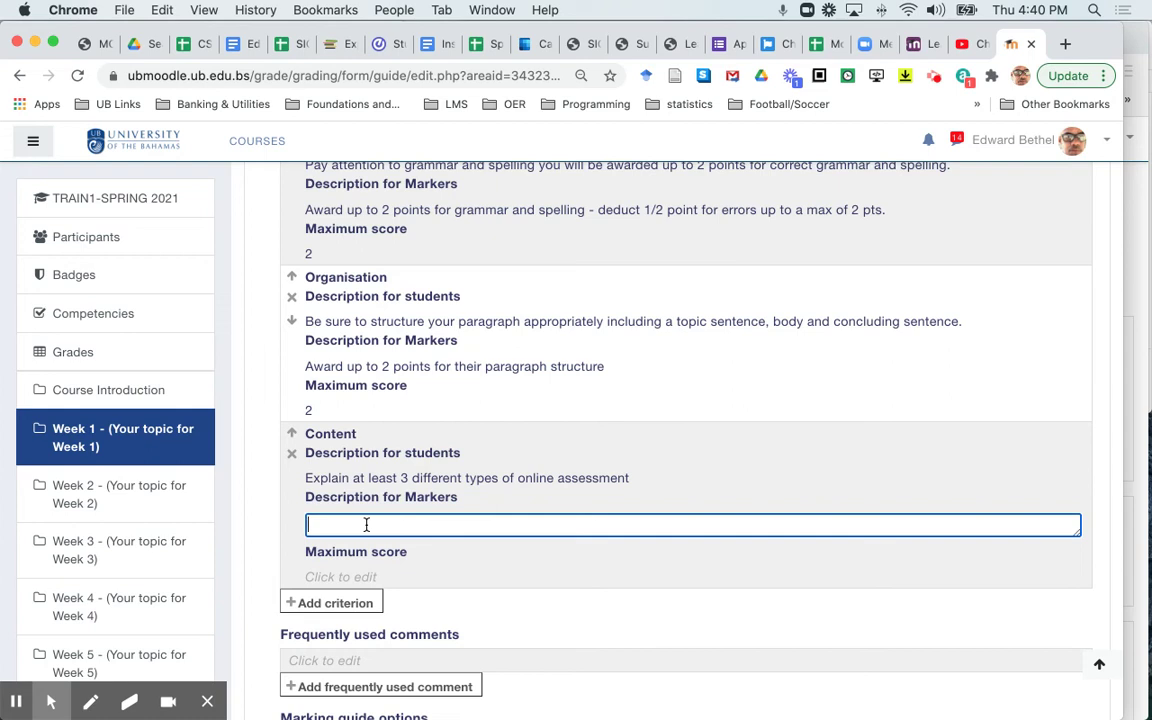
{"action": "type", "text": "Awar"}
{"action": "type", "text": "d up to"}
{"action": "key", "text": "BackSpace"}
{"action": "key", "text": "BackSpace"}
{"action": "type", "text": "2 points for each di"}
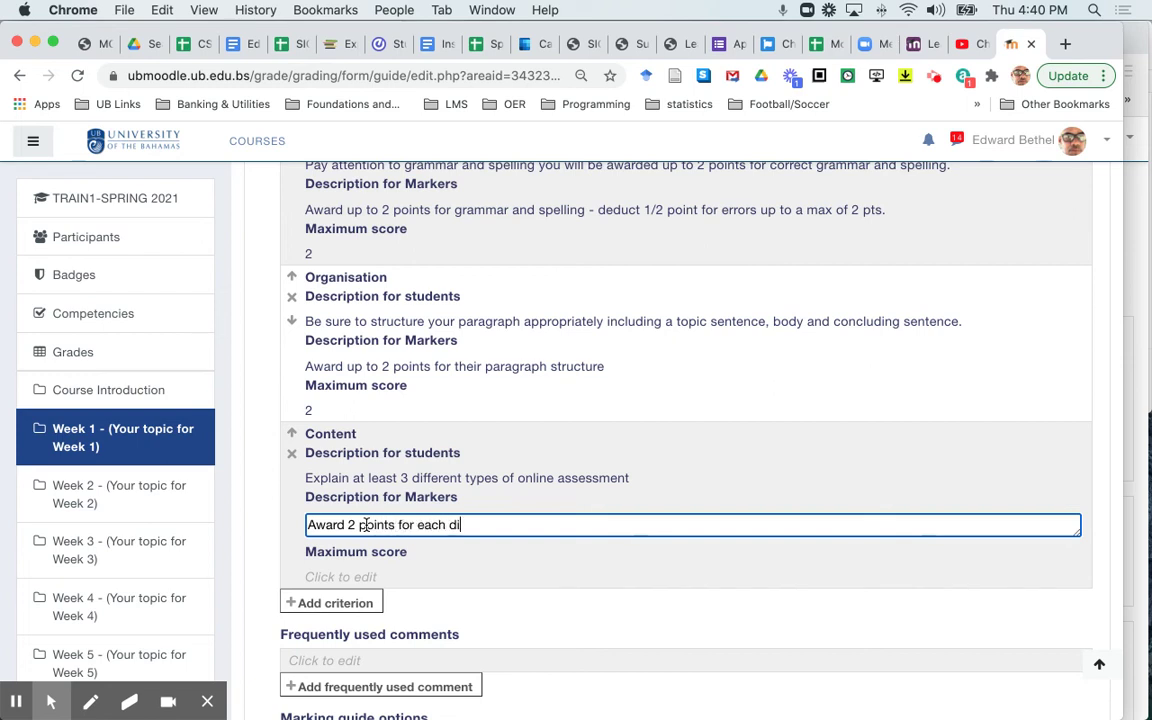
{"action": "type", "text": "fferent type of assessm"}
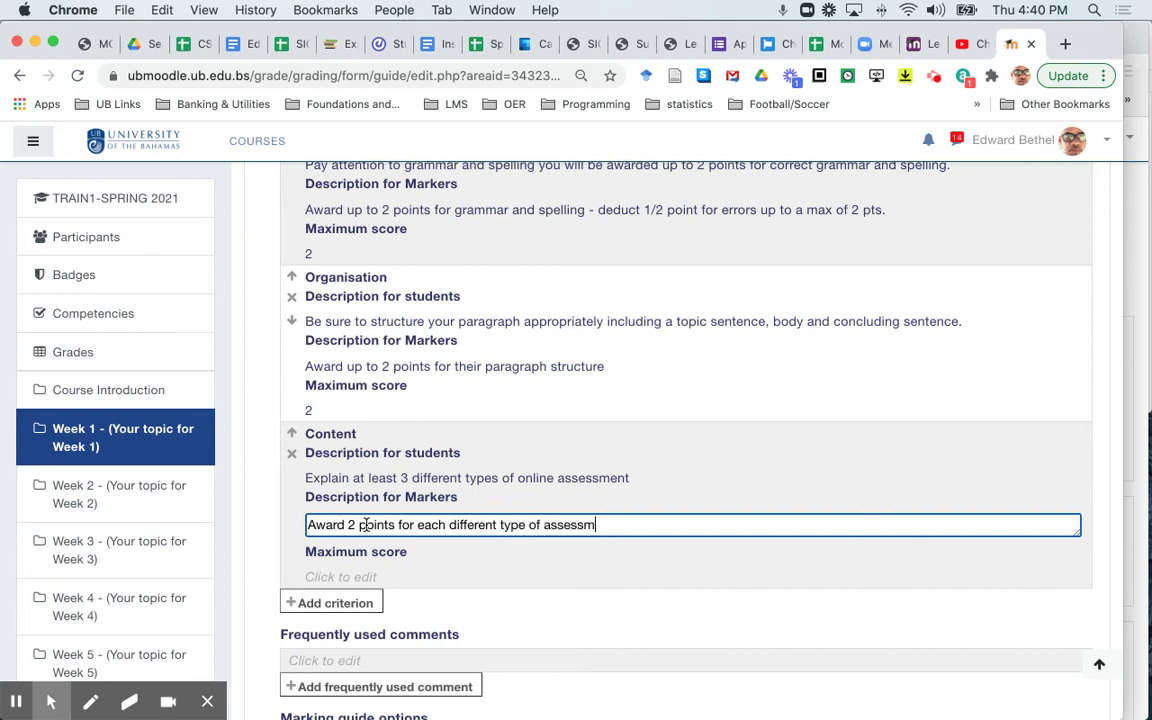
{"action": "type", "text": "ent explained up to a m"}
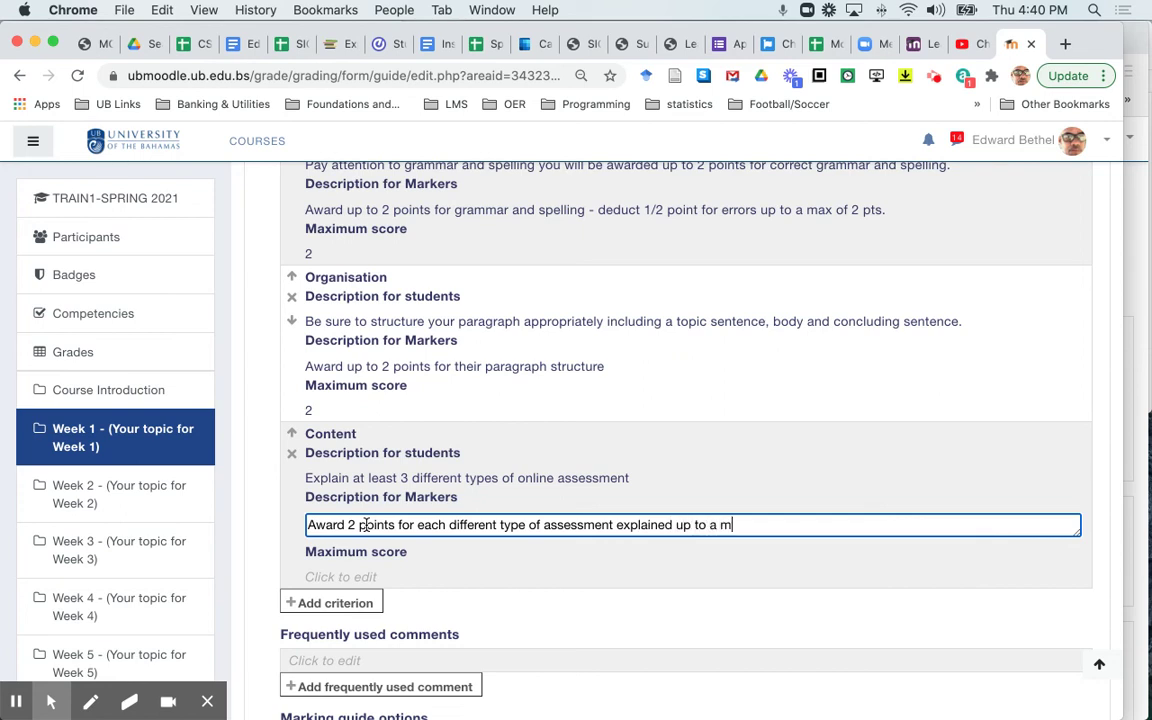
{"action": "type", "text": "aximum of 6 points"}
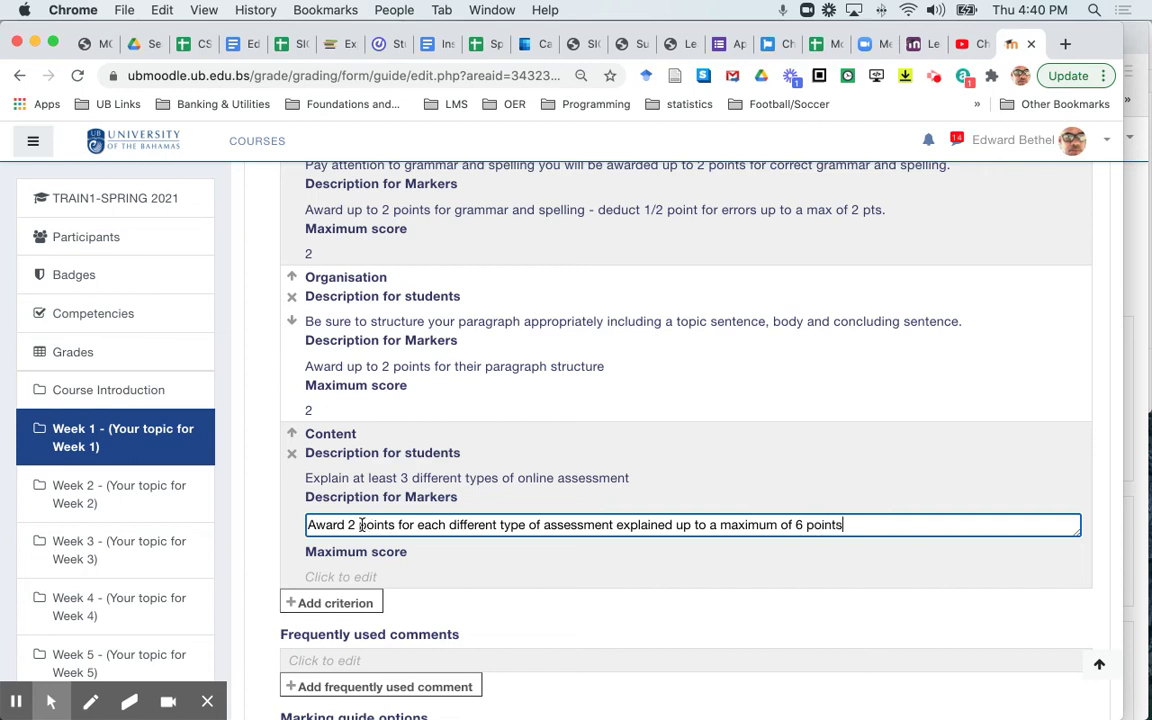
{"action": "left_click", "coordinate": [344, 576]}
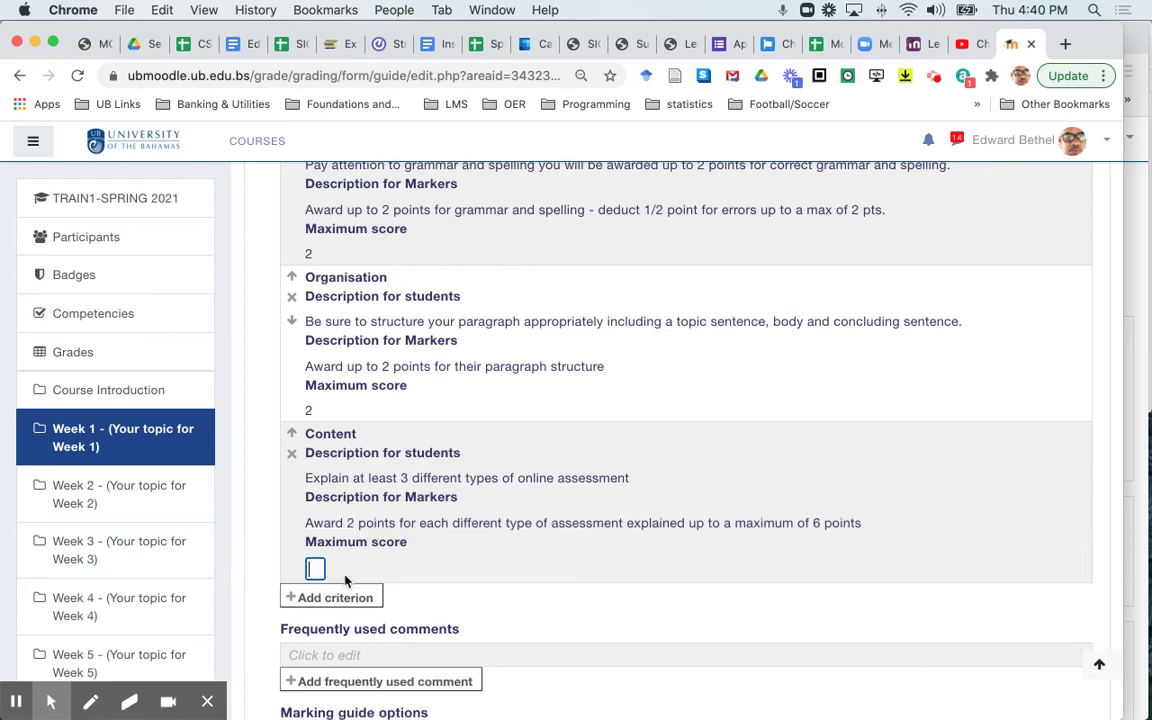
{"action": "type", "text": "6"}
- Add a second frequently used comment entry and fill the first one with "Well written and argued paragraph."
{"action": "scroll", "coordinate": [463, 559], "scroll_direction": "down", "scroll_amount": 5}
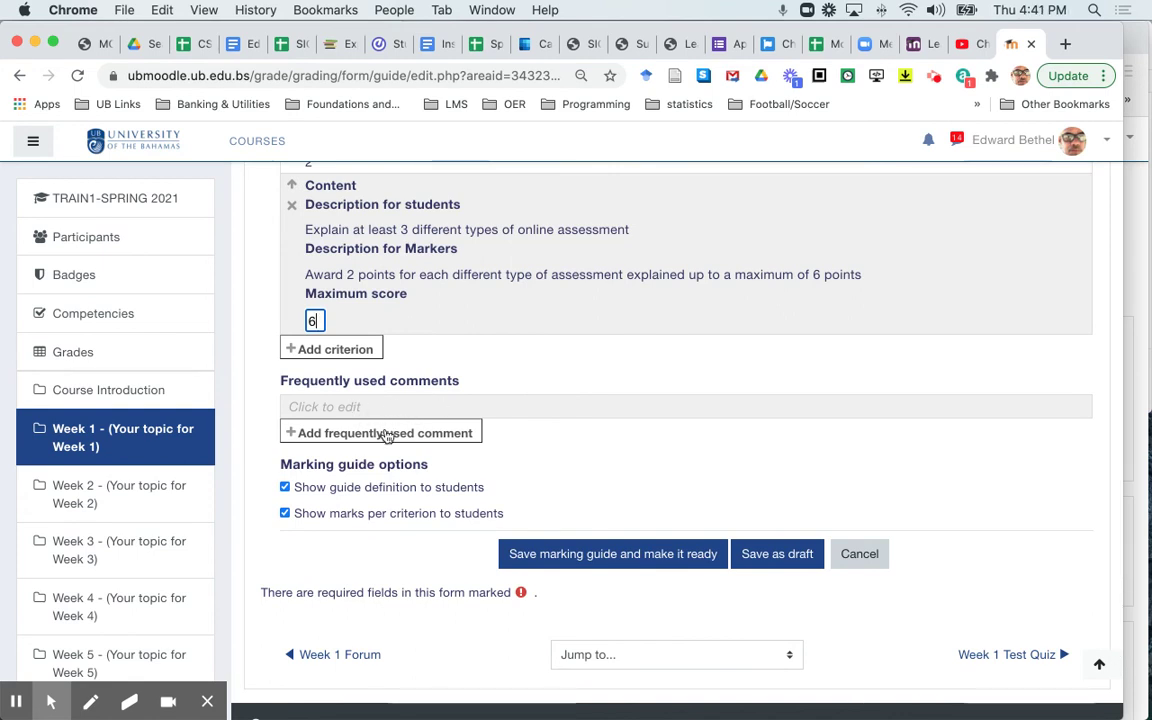
{"action": "left_click", "coordinate": [386, 436]}
{"action": "left_click", "coordinate": [372, 401]}
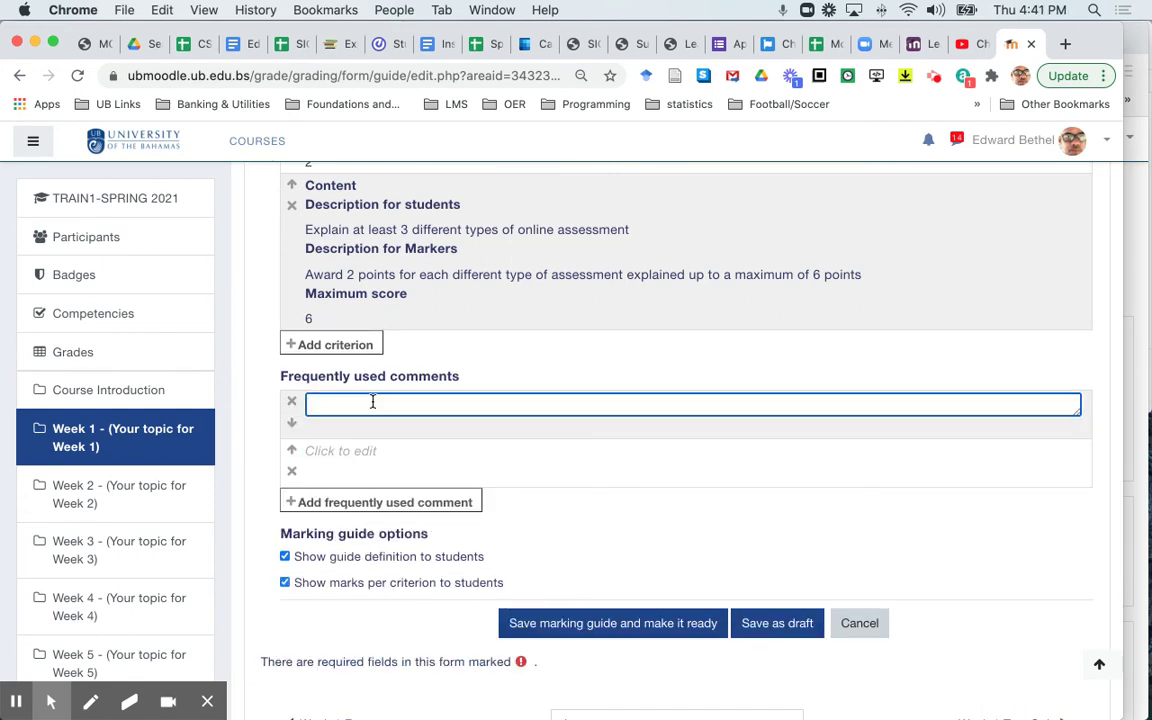
{"action": "type", "text": "Well written and argue"}
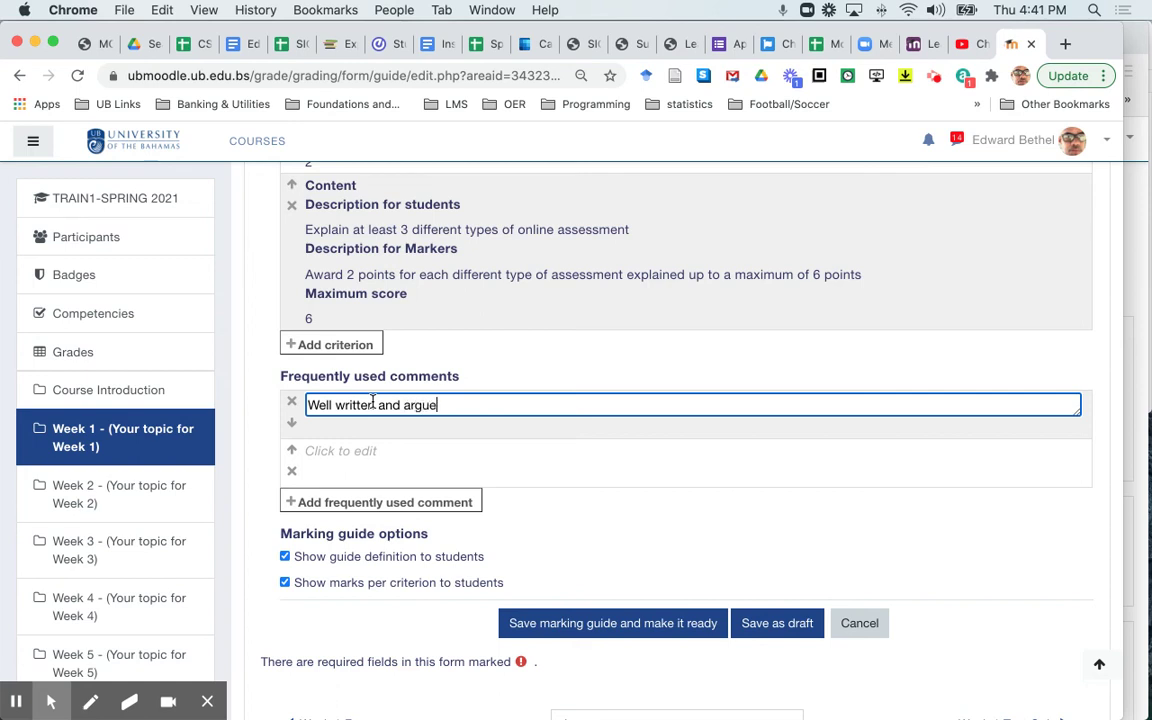
{"action": "type", "text": "d paragraph."}
- Enter the second frequently used comment "Good points, need to be more intentional with your paragraph structure." and save the marking guide as ready
{"action": "left_click", "coordinate": [320, 451]}
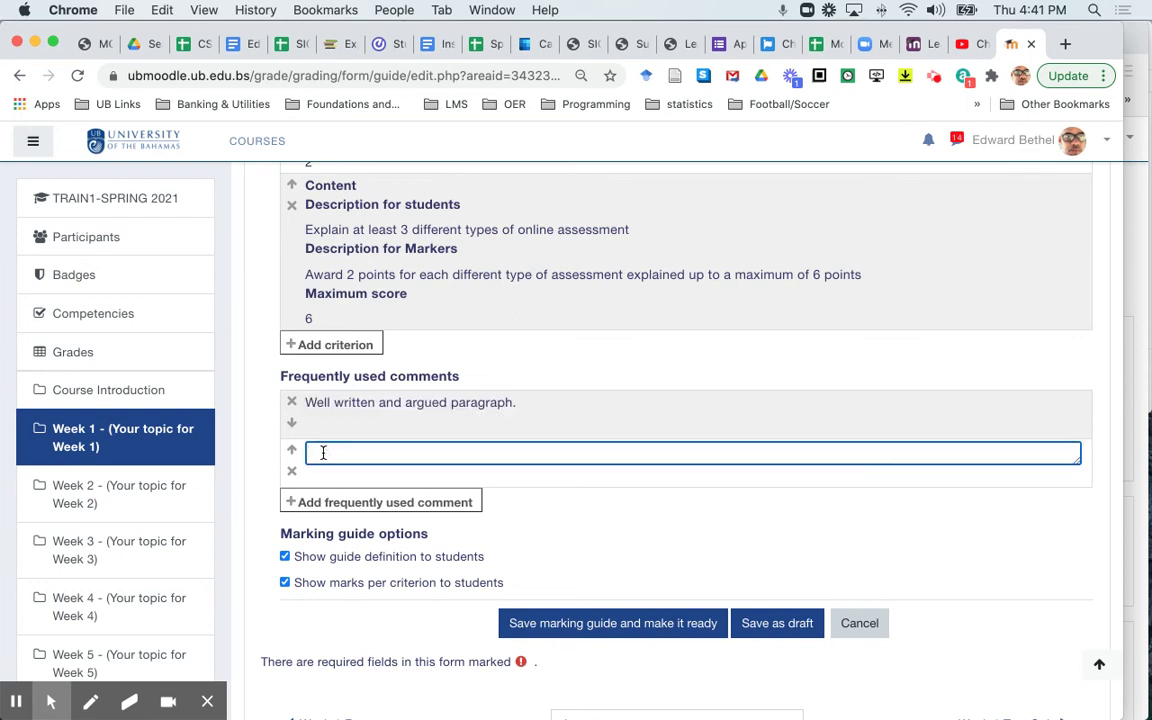
{"action": "type", "text": "Good points , need to "}
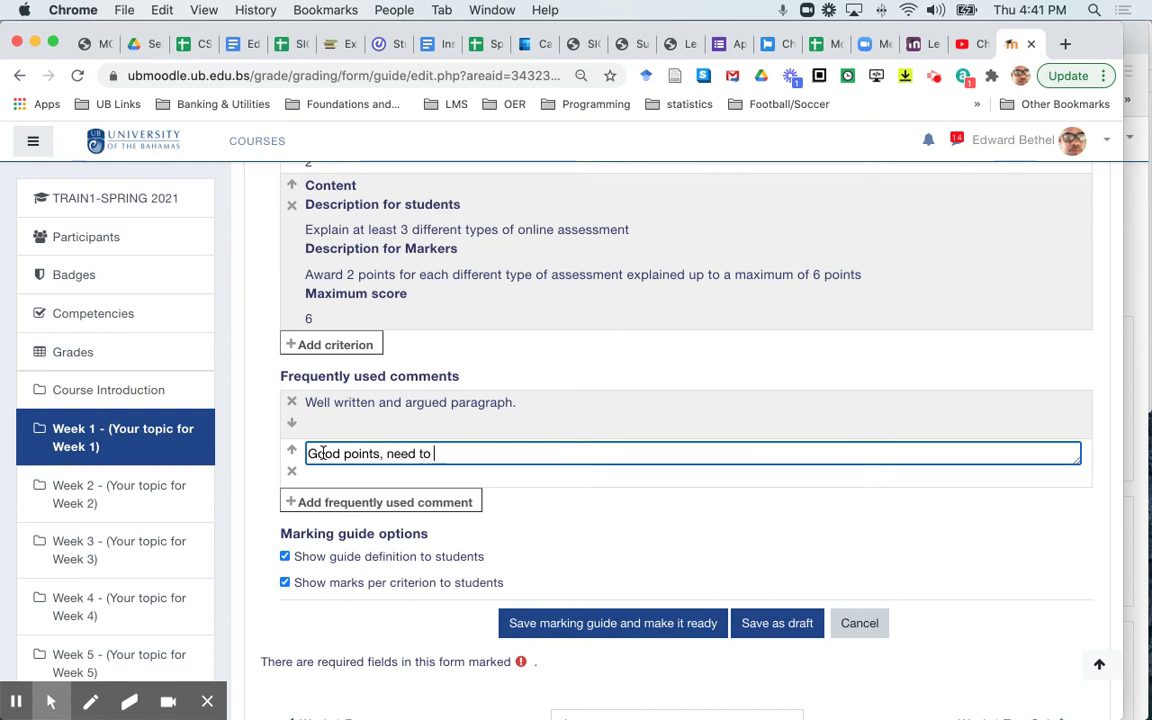
{"action": "type", "text": "be more intentiona"}
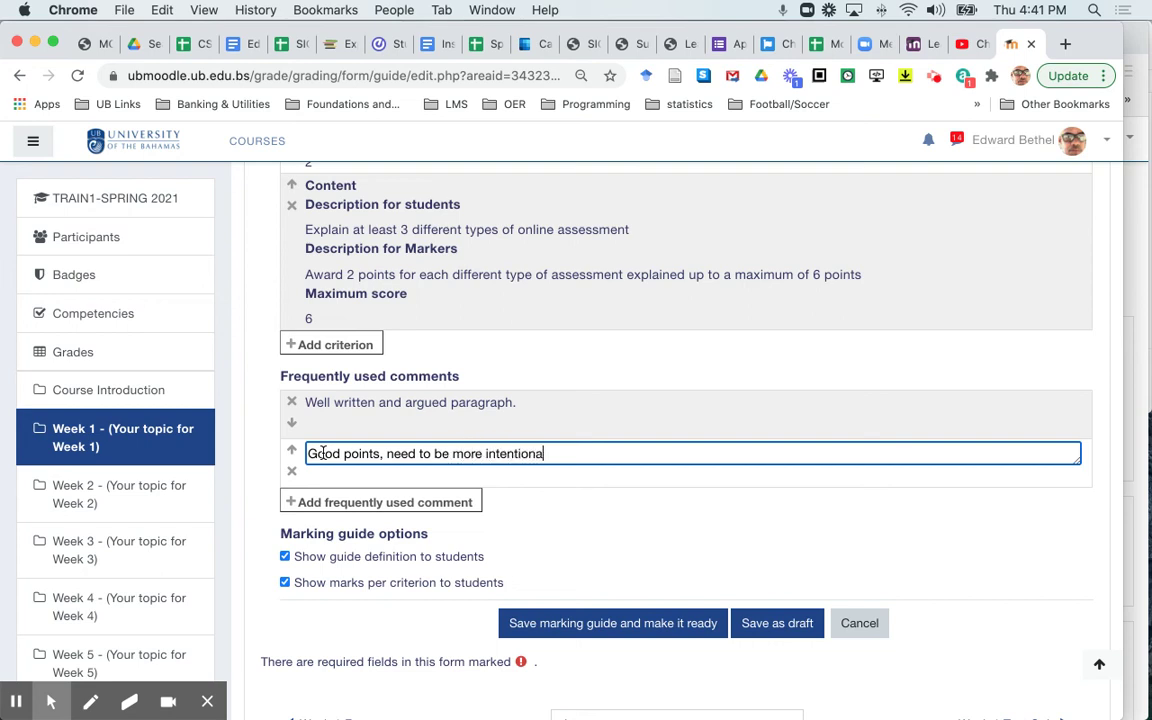
{"action": "type", "text": "l with your paragraphg s"}
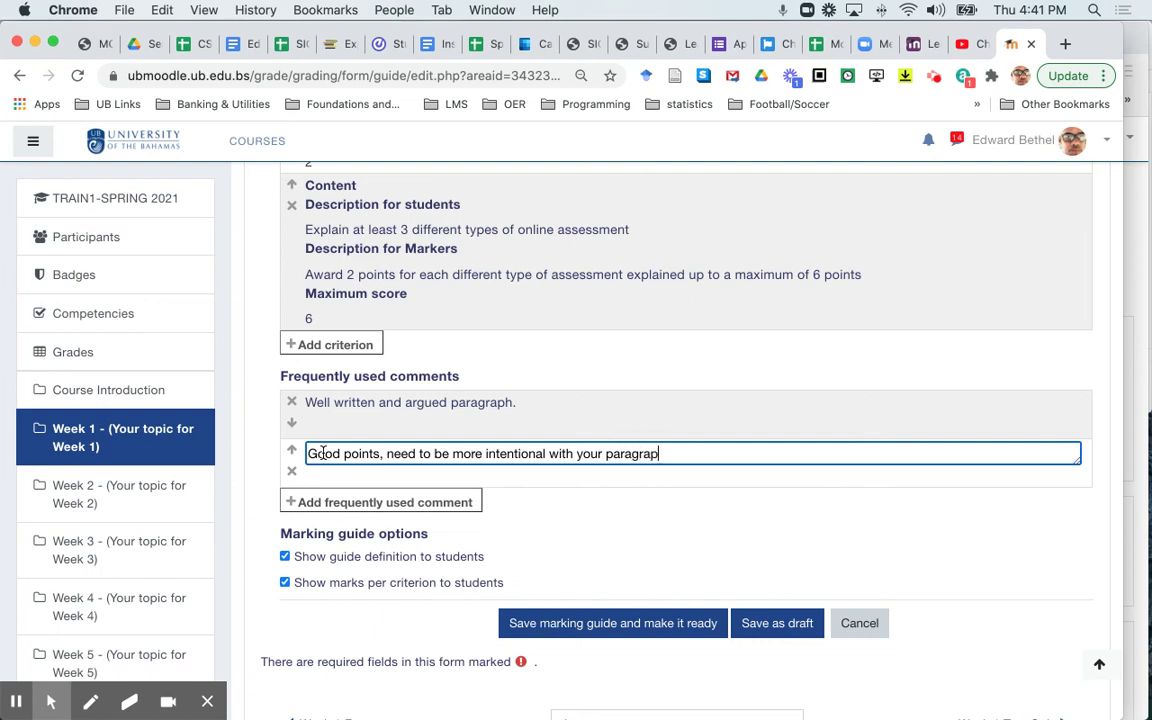
{"action": "key", "text": "BackSpace"}
{"action": "key", "text": "BackSpace"}
{"action": "key", "text": "BackSpace"}
{"action": "type", "text": "structure."}
{"action": "left_click", "coordinate": [620, 622]}
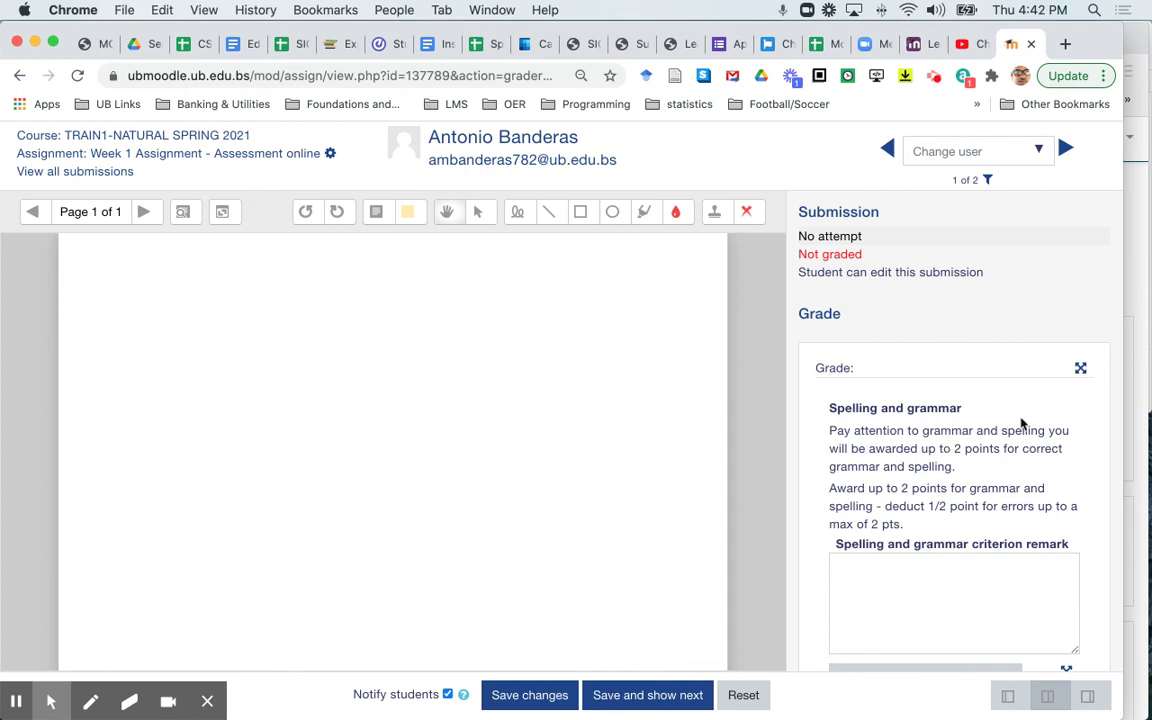
- Enlarge the student's marking guide grading form and award 2 points for Spelling and grammar
{"action": "left_click", "coordinate": [1081, 368]}
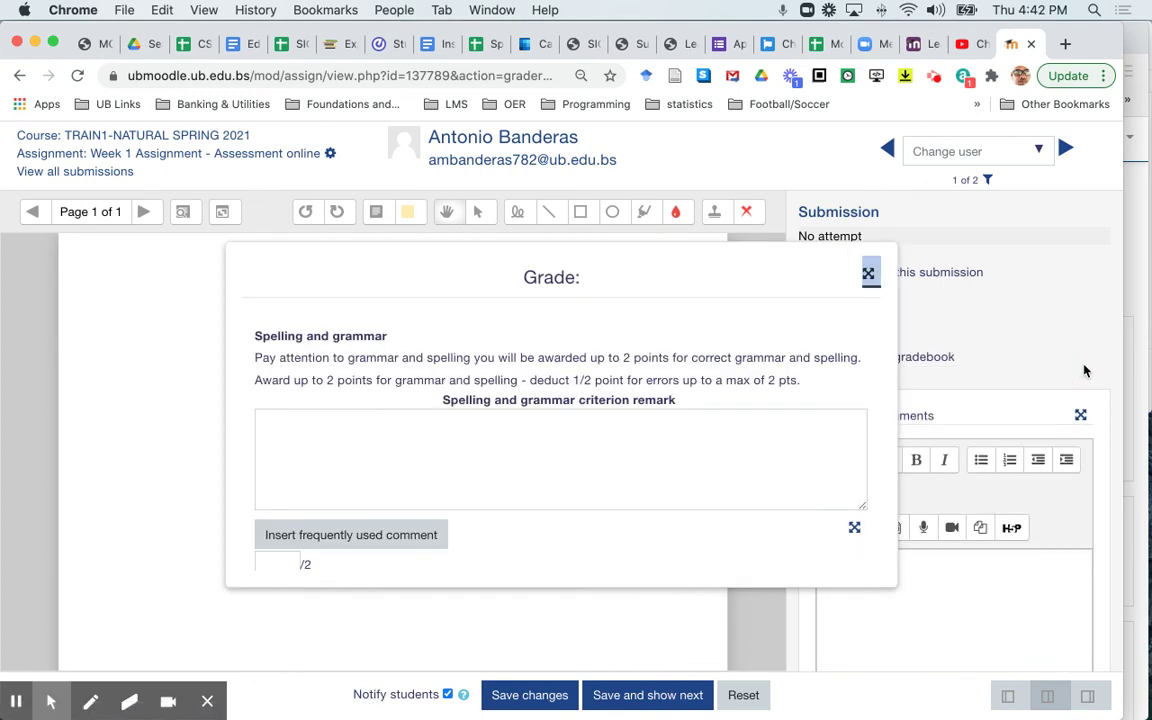
{"action": "scroll", "coordinate": [703, 414], "scroll_direction": "down", "scroll_amount": 2}
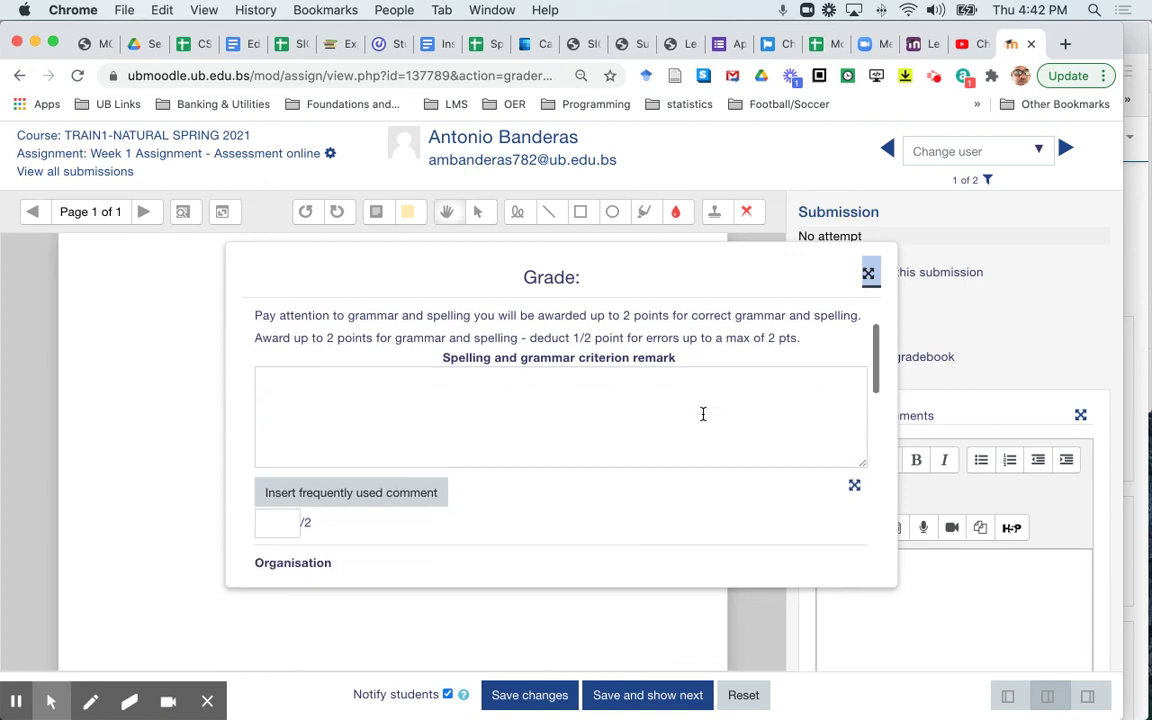
{"action": "scroll", "coordinate": [702, 411], "scroll_direction": "up", "scroll_amount": 1}
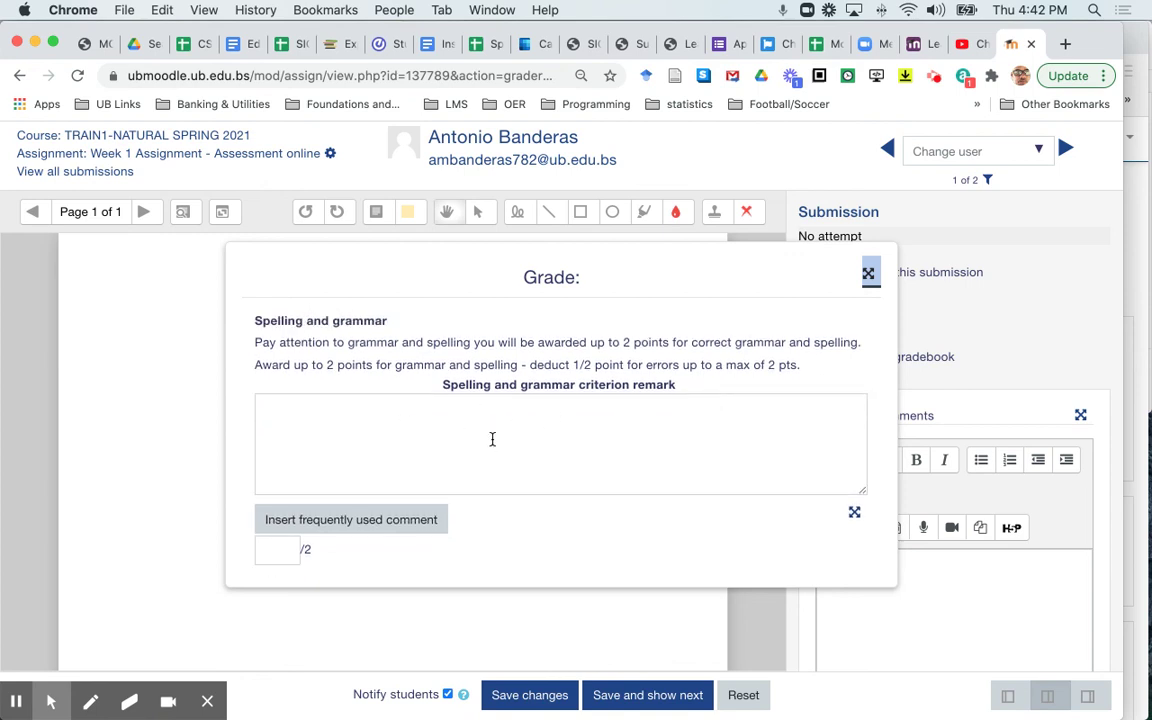
{"action": "scroll", "coordinate": [512, 430], "scroll_direction": "down", "scroll_amount": 3}
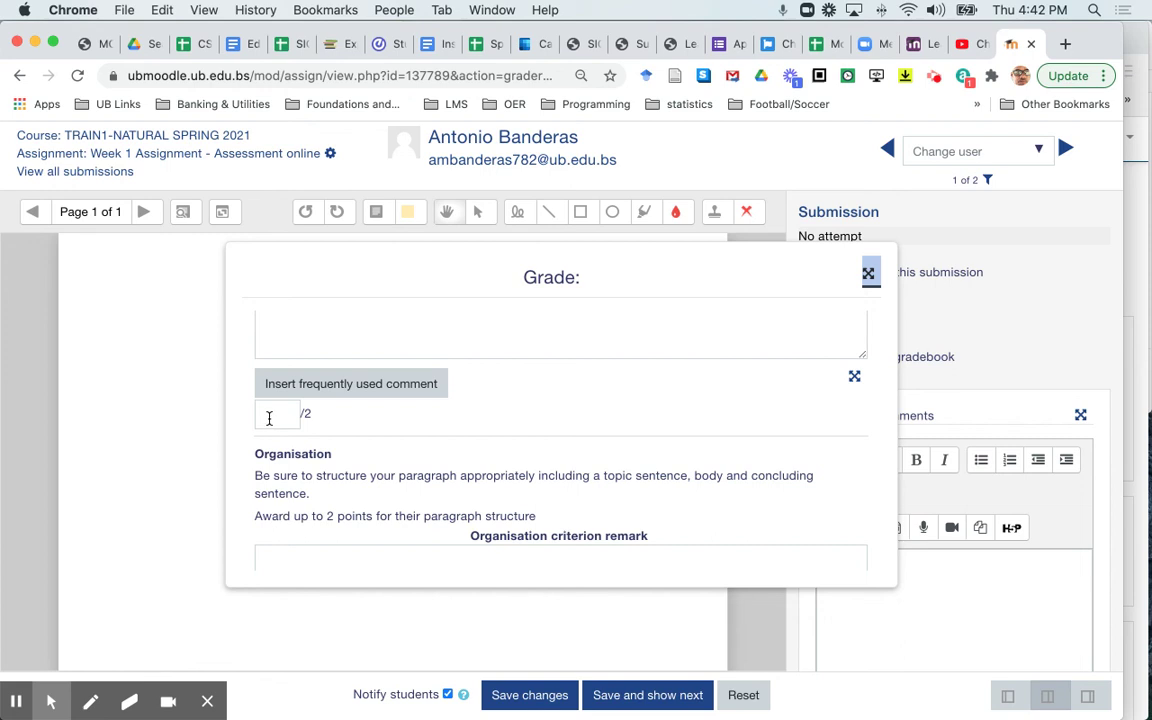
{"action": "scroll", "coordinate": [563, 404], "scroll_direction": "up", "scroll_amount": 3}
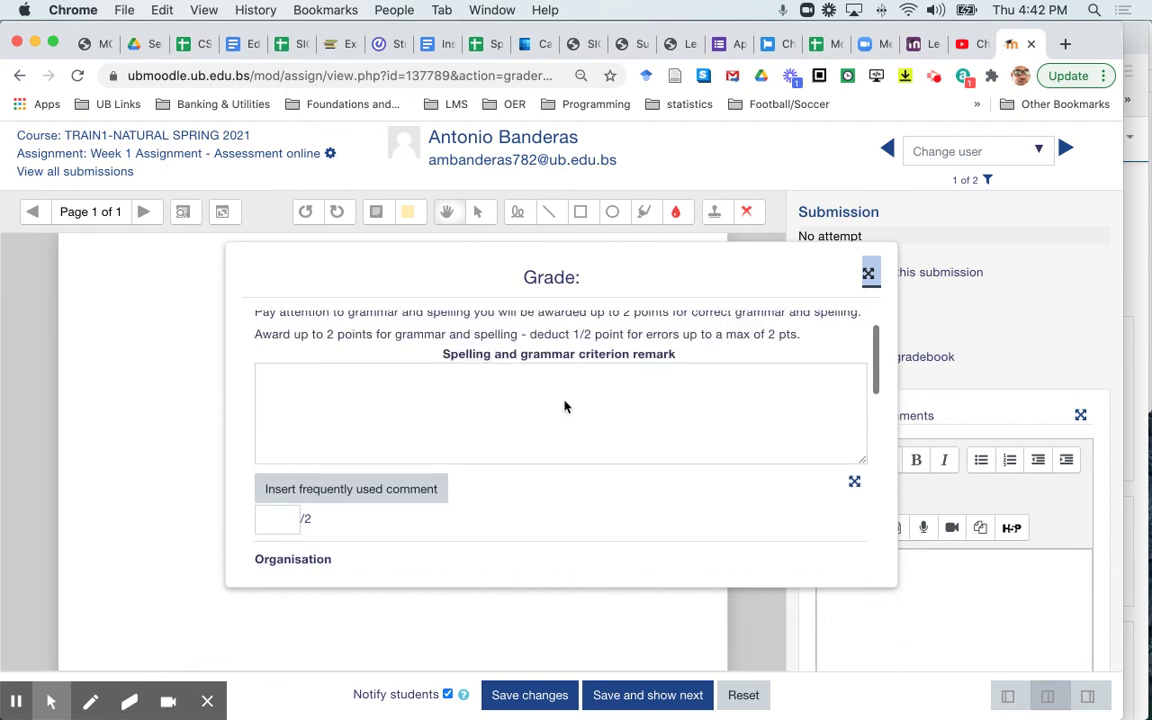
{"action": "scroll", "coordinate": [563, 404], "scroll_direction": "down", "scroll_amount": 1}
{"action": "left_click", "coordinate": [289, 462]}
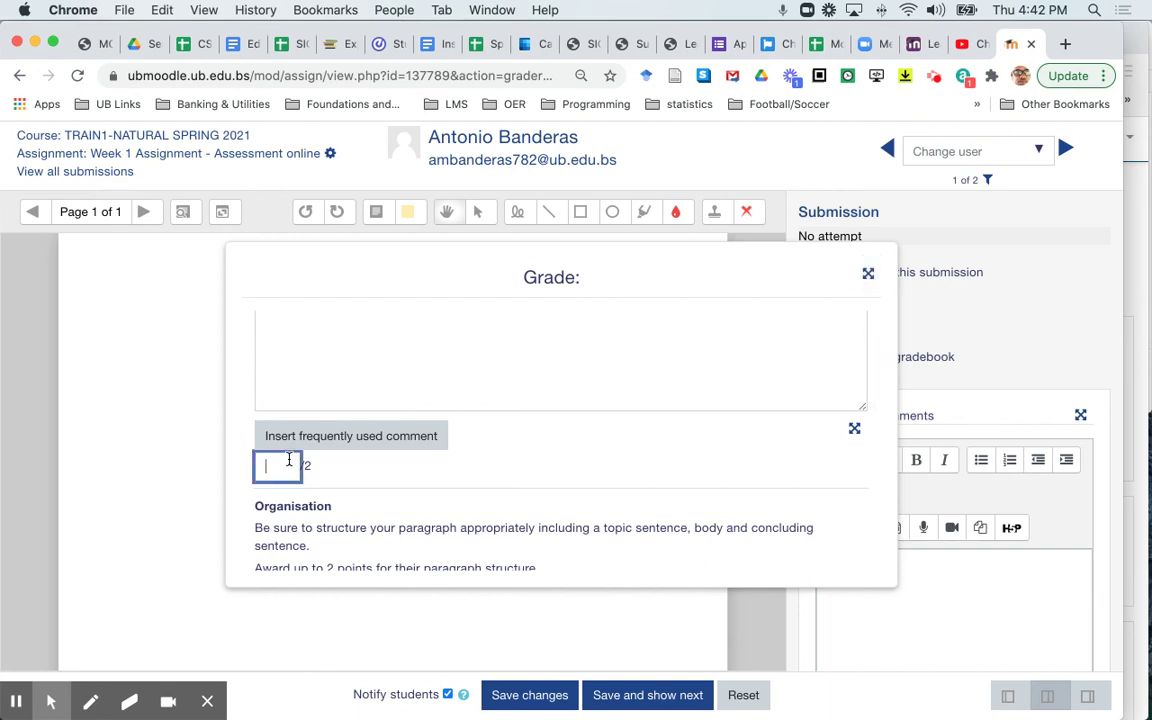
{"action": "type", "text": "2"}
- Award the student 1 point for Organisation and 4 points for Content
{"action": "scroll", "coordinate": [530, 465], "scroll_direction": "down", "scroll_amount": 5}
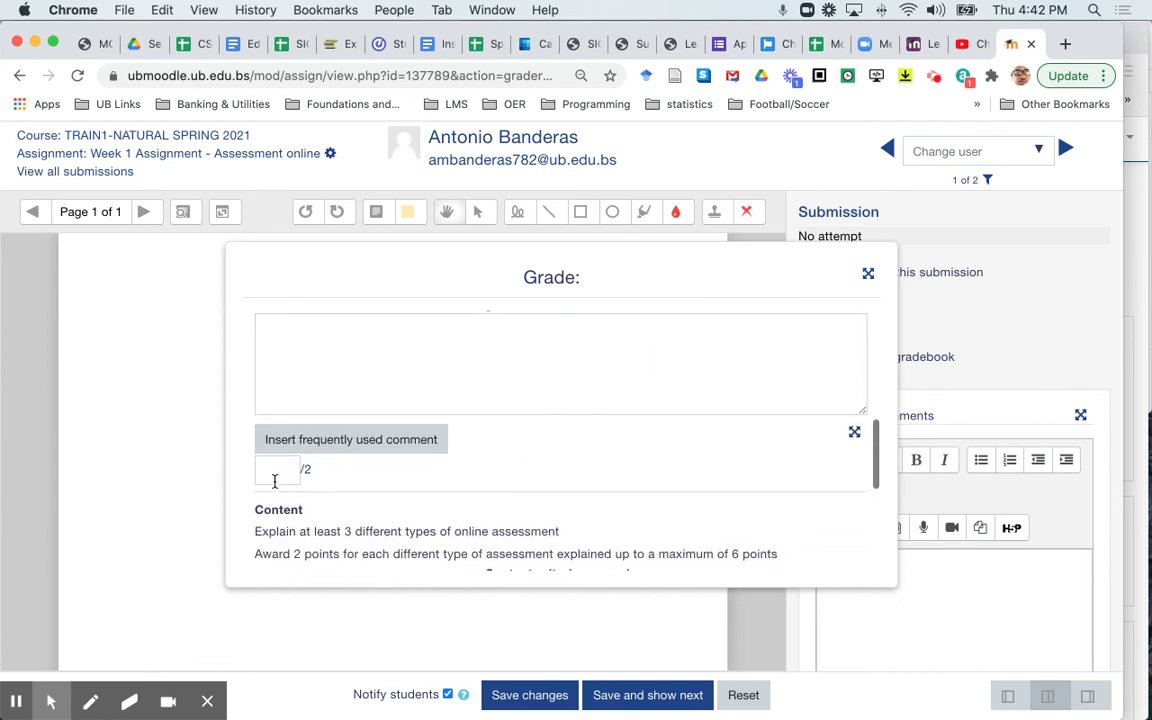
{"action": "left_click", "coordinate": [278, 472]}
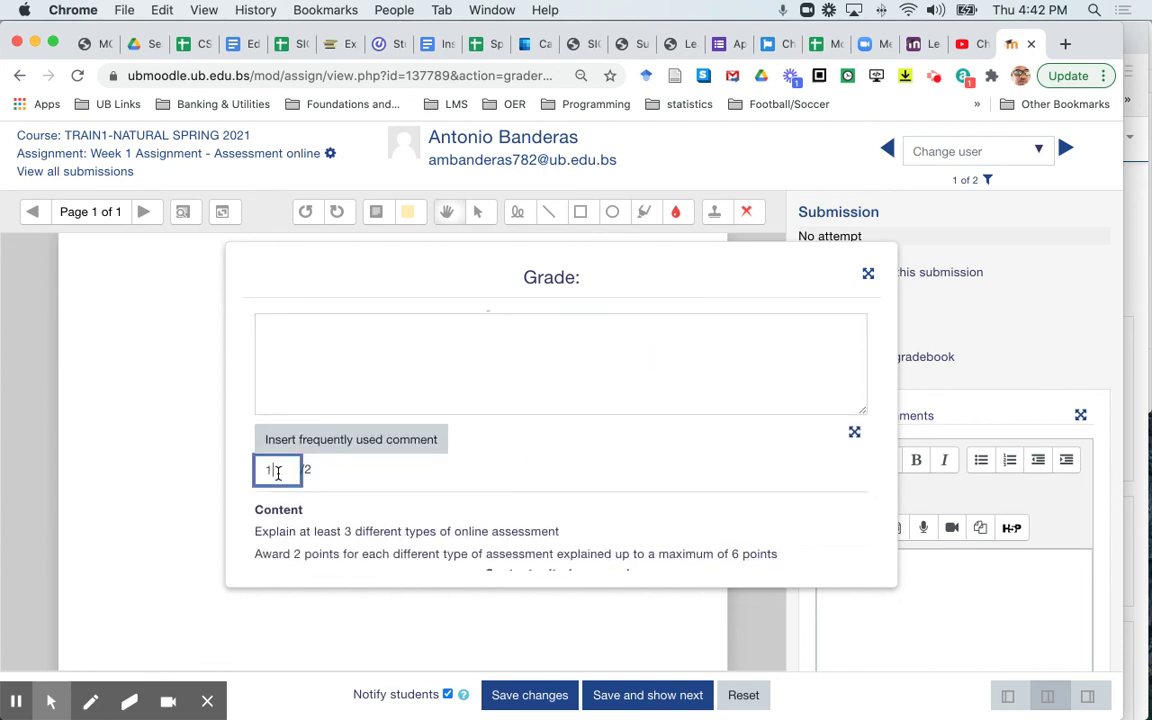
{"action": "scroll", "coordinate": [496, 462], "scroll_direction": "down", "scroll_amount": 4}
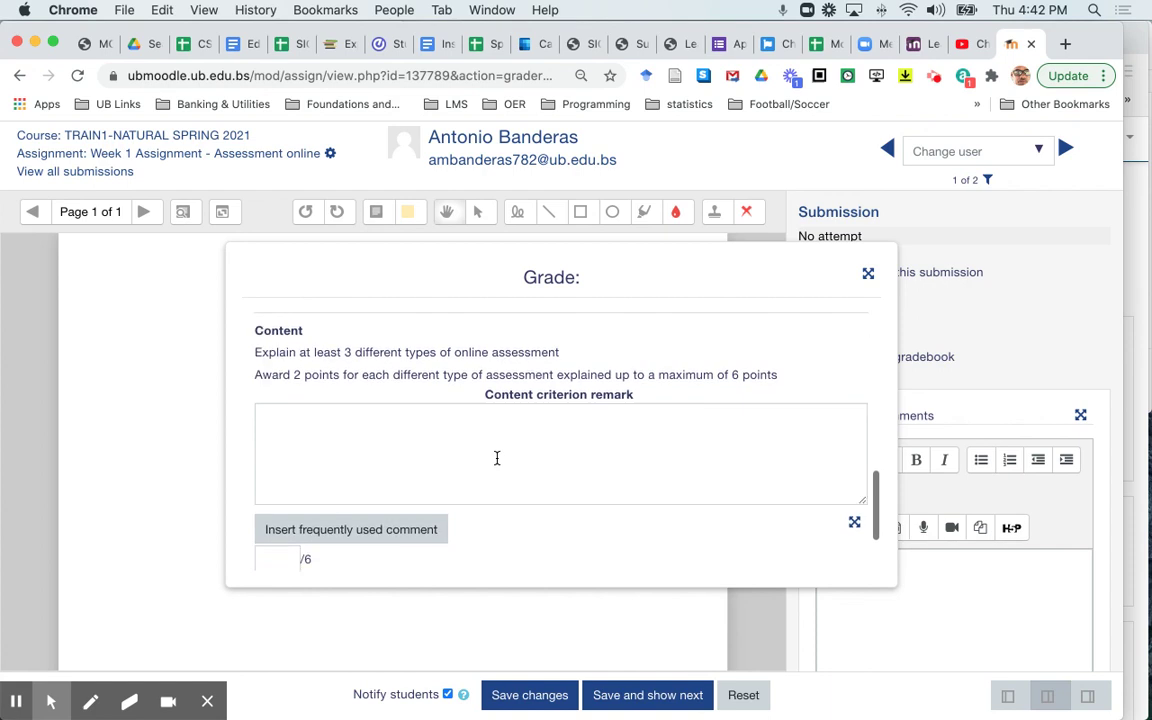
{"action": "scroll", "coordinate": [496, 460], "scroll_direction": "down", "scroll_amount": 2}
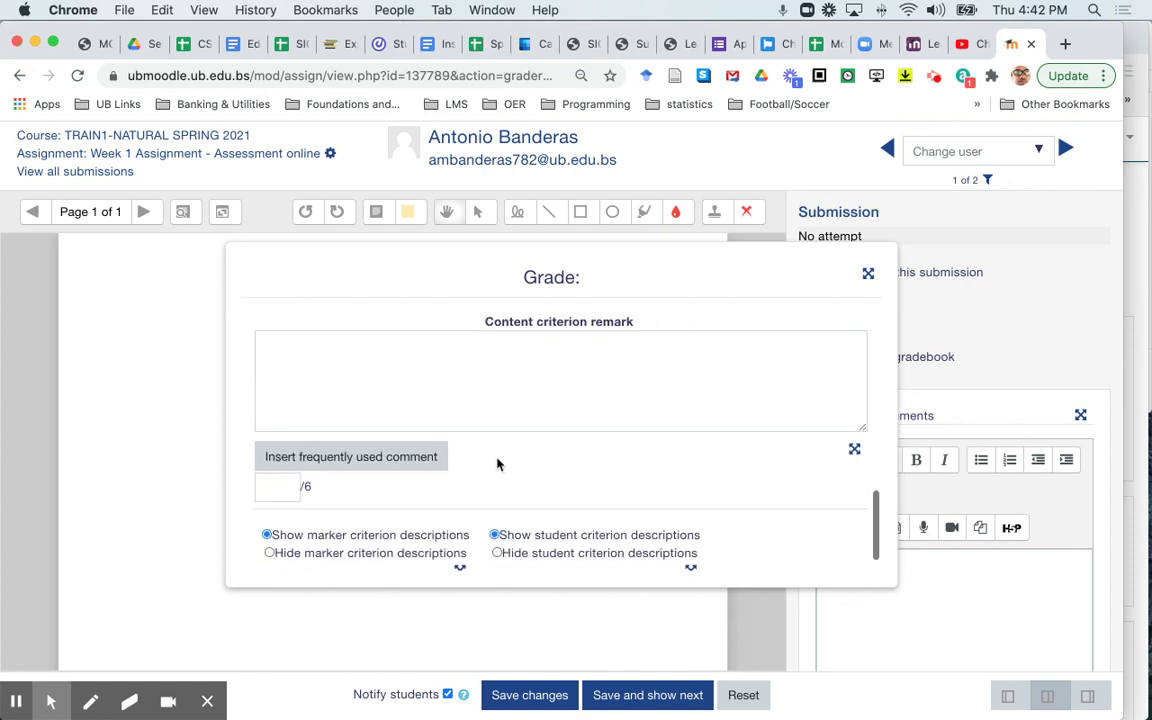
{"action": "left_click", "coordinate": [273, 487]}
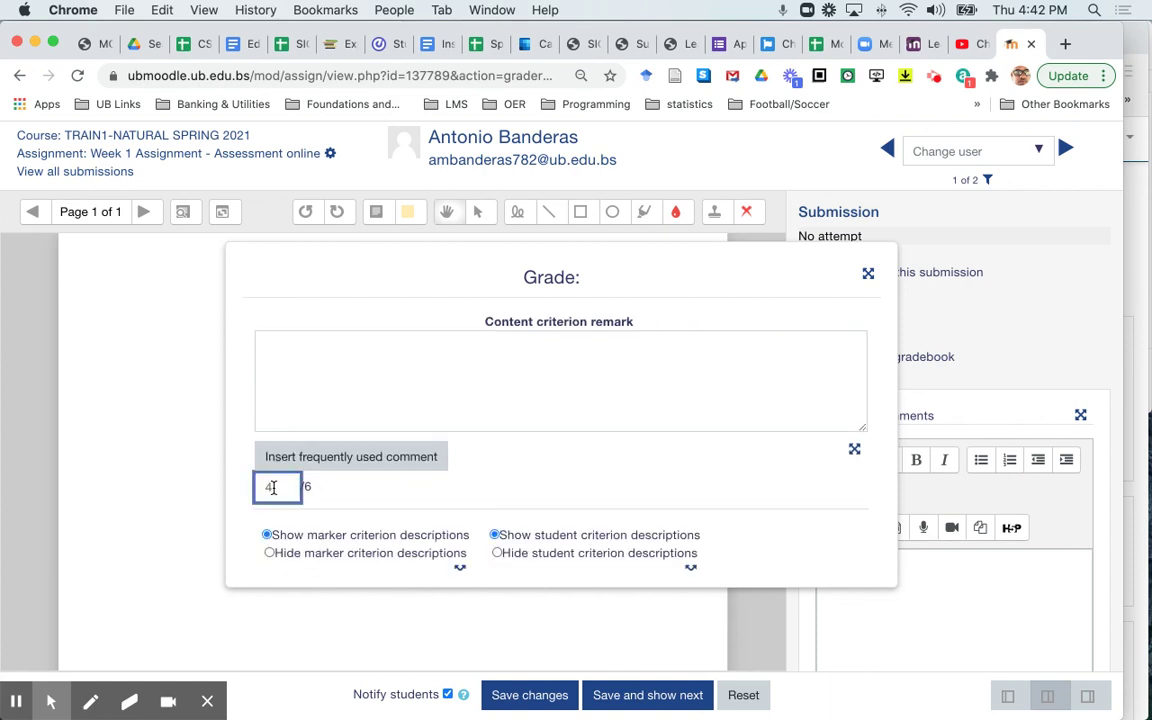
{"action": "scroll", "coordinate": [600, 440], "scroll_direction": "down", "scroll_amount": 1}
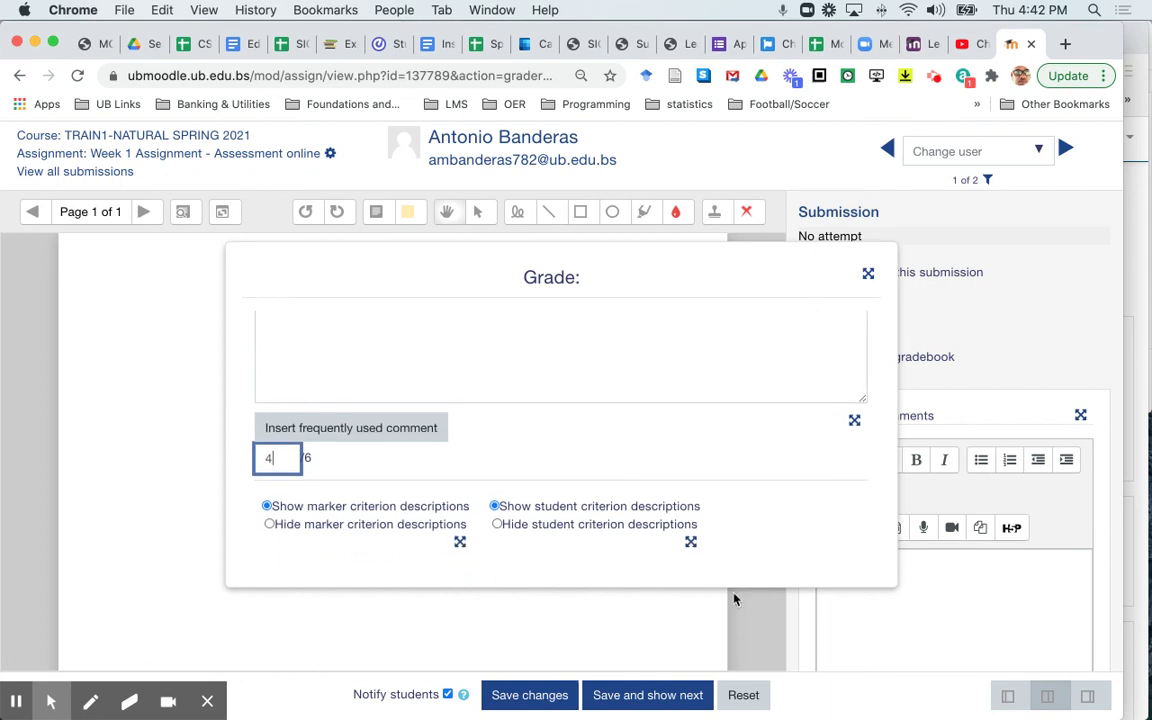
- Save the student's grade and check the criterion scores and the current grade in the gradebook
{"action": "left_click", "coordinate": [533, 700]}
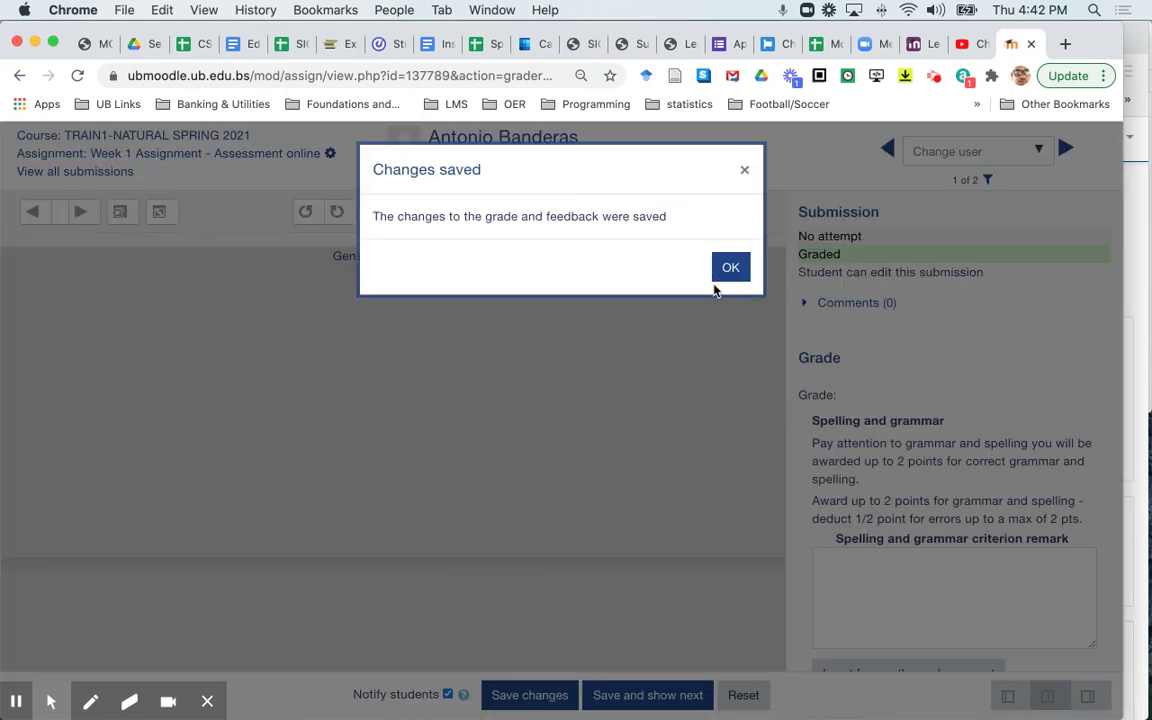
{"action": "left_click", "coordinate": [730, 272]}
{"action": "scroll", "coordinate": [905, 400], "scroll_direction": "down", "scroll_amount": 5}
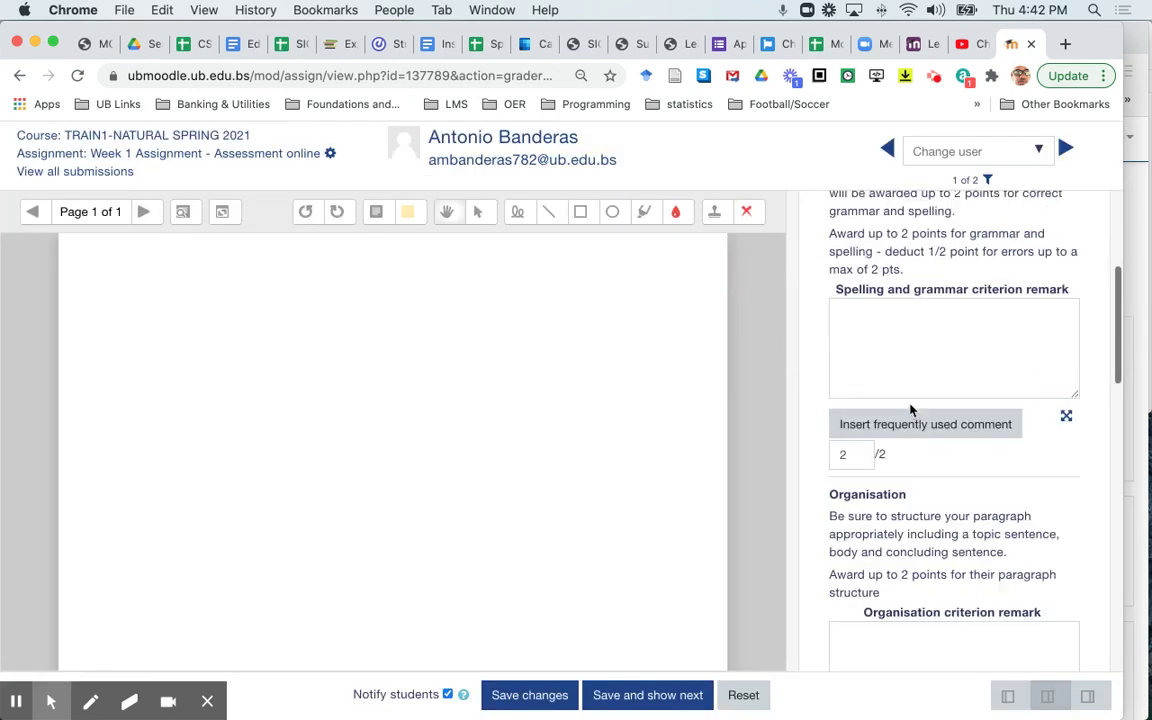
{"action": "scroll", "coordinate": [910, 409], "scroll_direction": "down", "scroll_amount": 10}
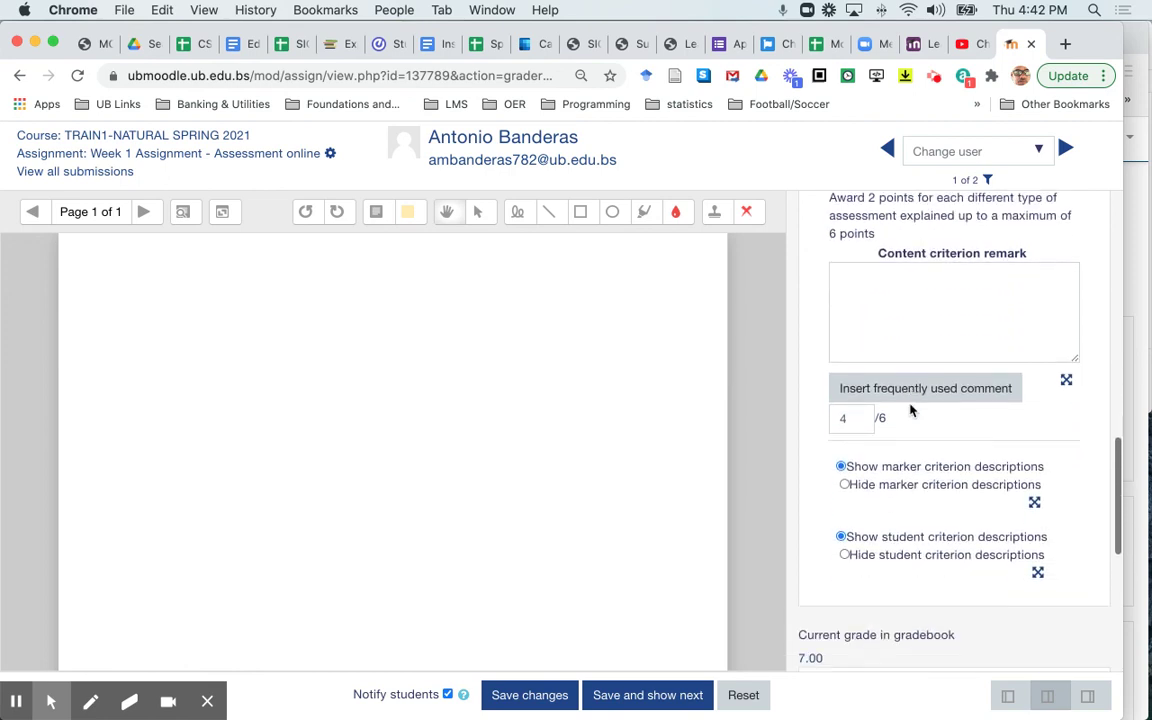
{"action": "scroll", "coordinate": [905, 420], "scroll_direction": "down", "scroll_amount": 1}
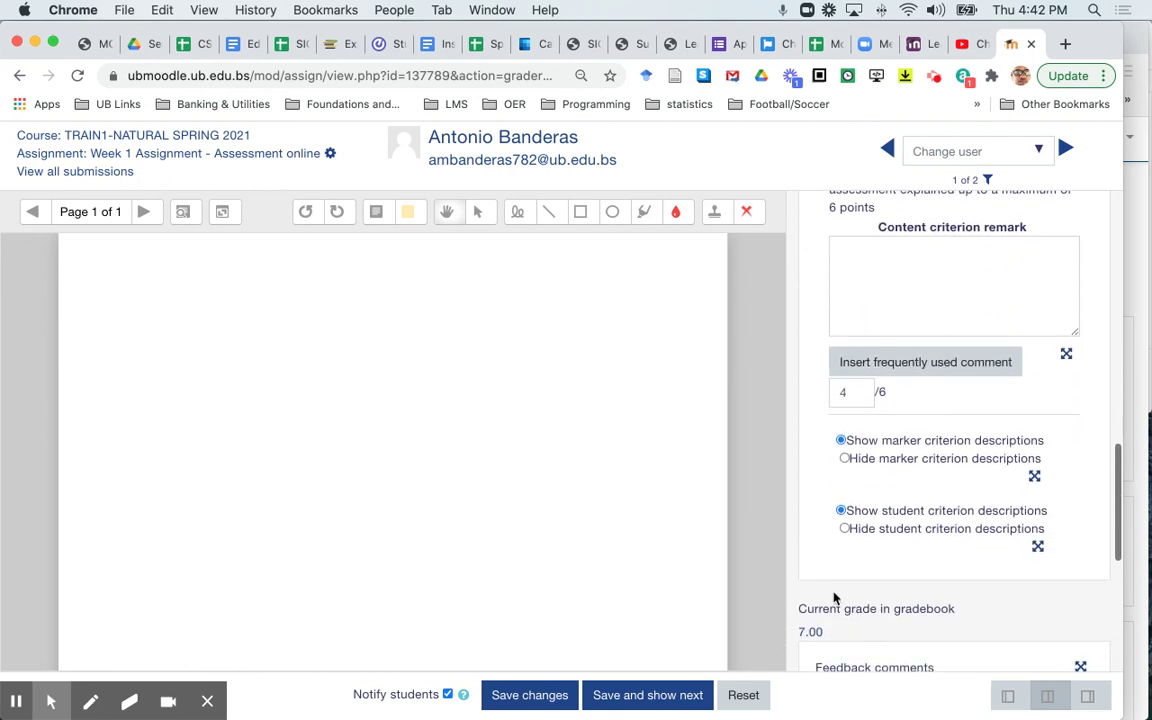
- Return to the Week 1 Assignment page and review its available settings and grading options
{"action": "left_click", "coordinate": [148, 157]}
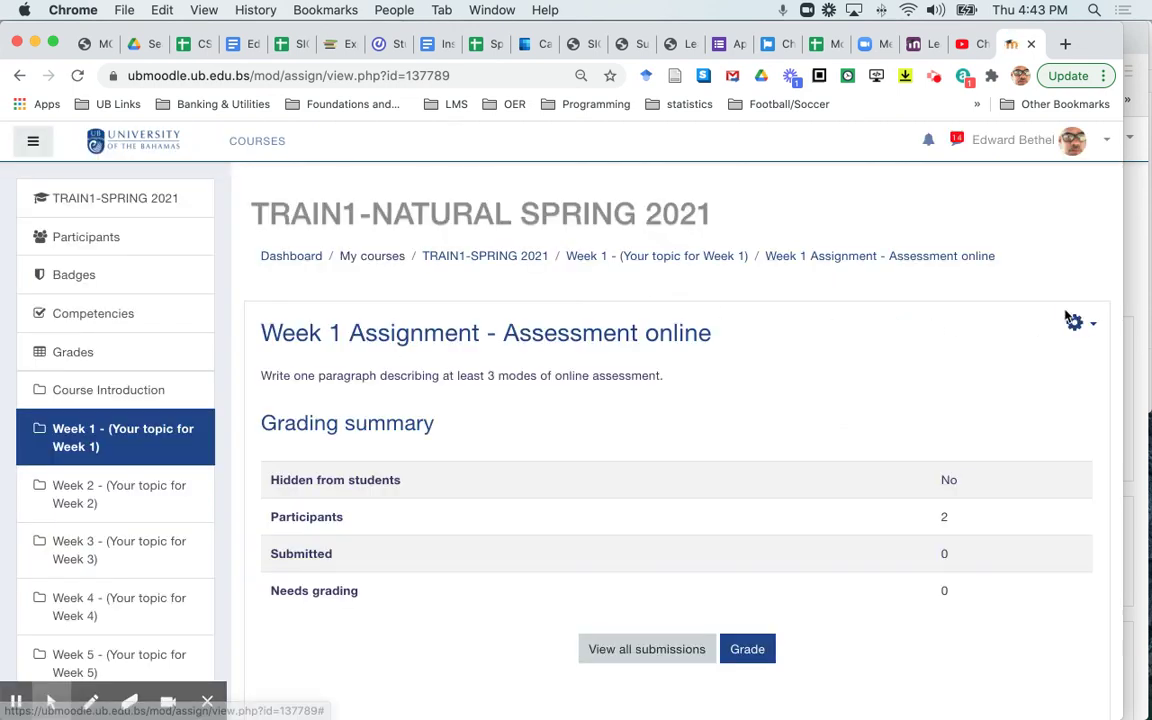
{"action": "left_click", "coordinate": [1080, 323]}
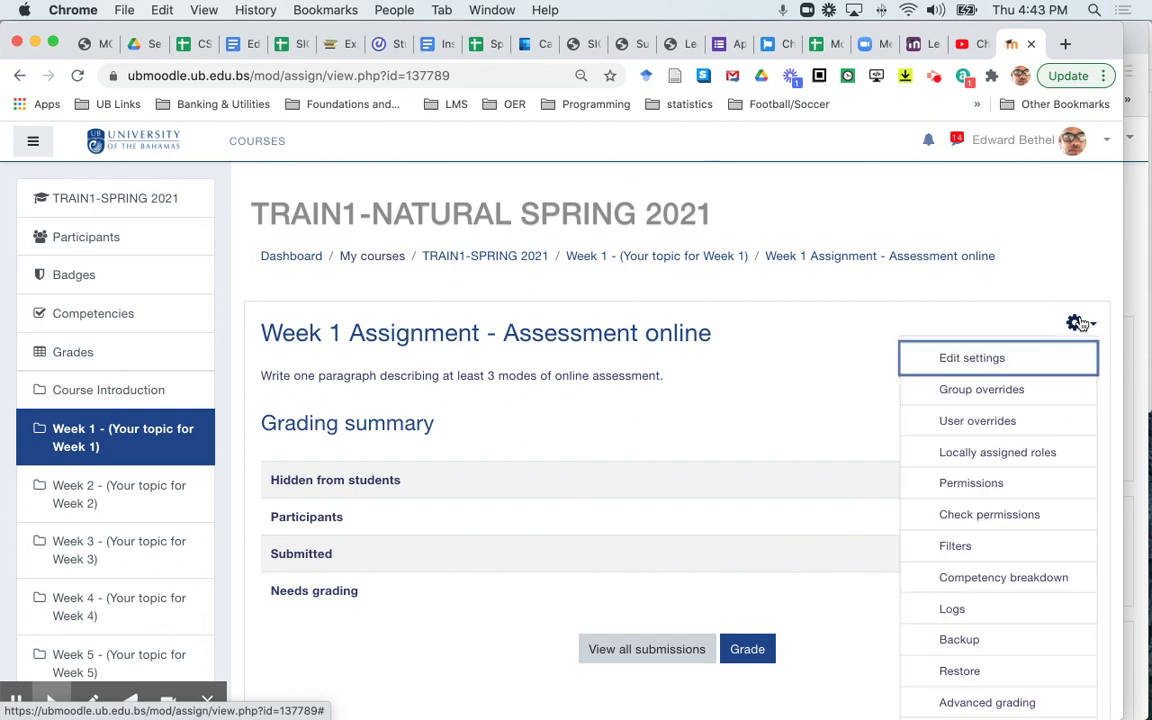
{"action": "scroll", "coordinate": [1012, 522], "scroll_direction": "down", "scroll_amount": 3}
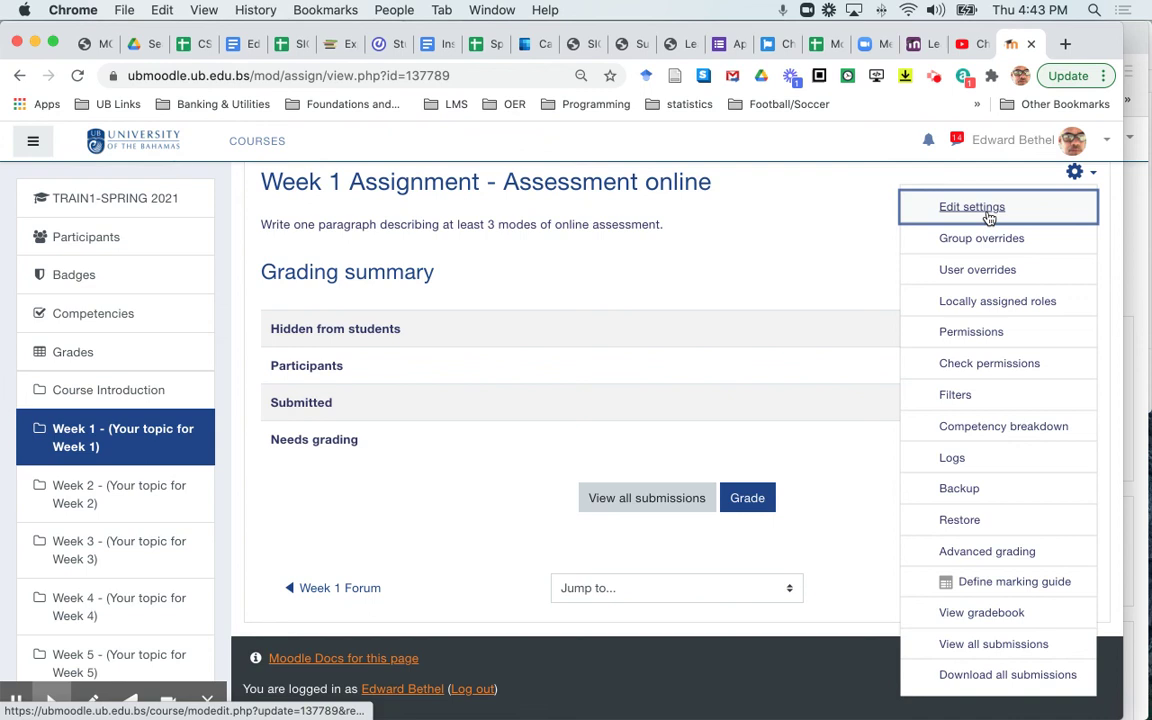
{"action": "key", "text": "Escape"}
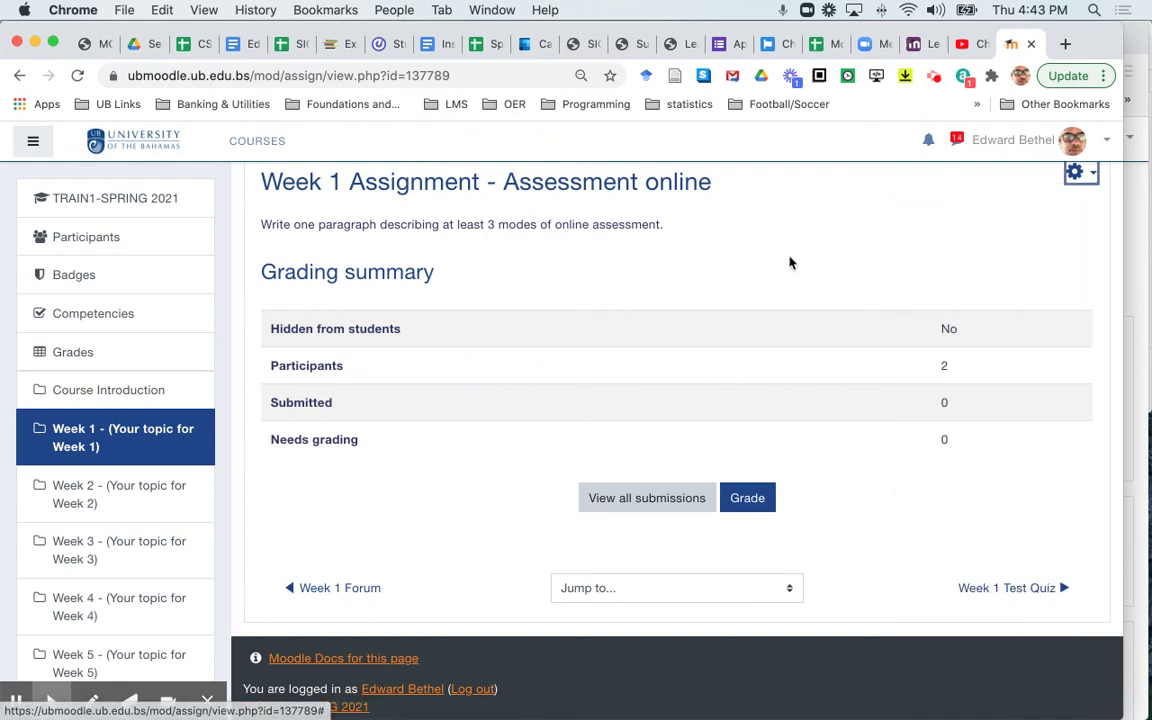